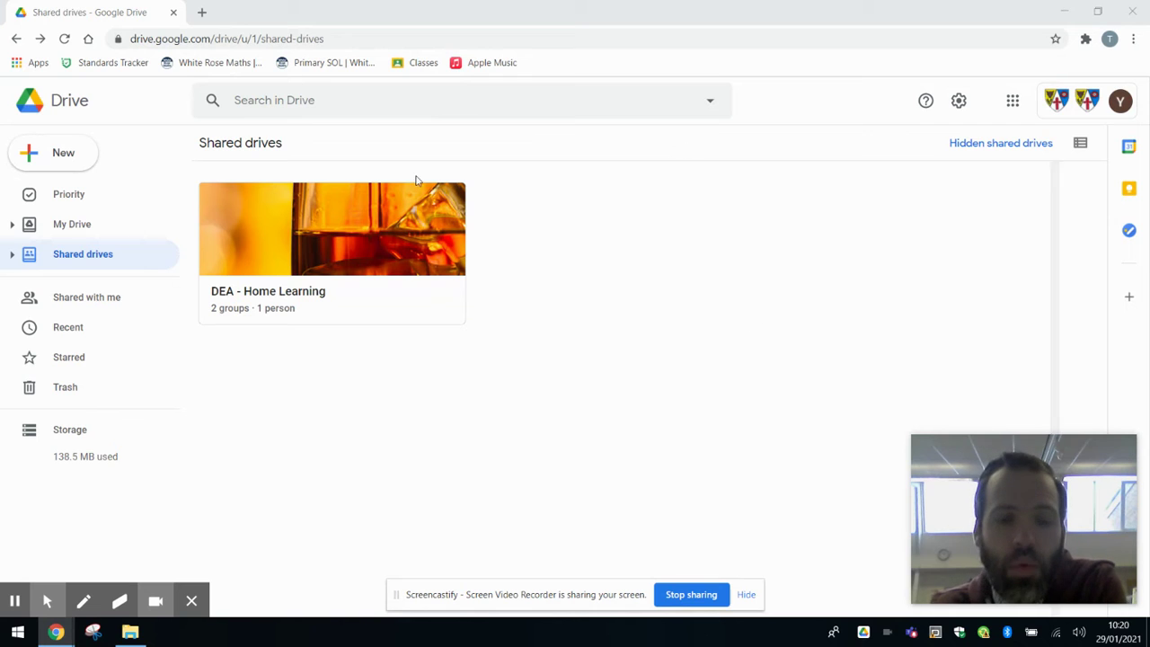
# Step: Launch Google Classroom from Drive's Google apps grid in a new tab
pyautogui.click(1013, 104)
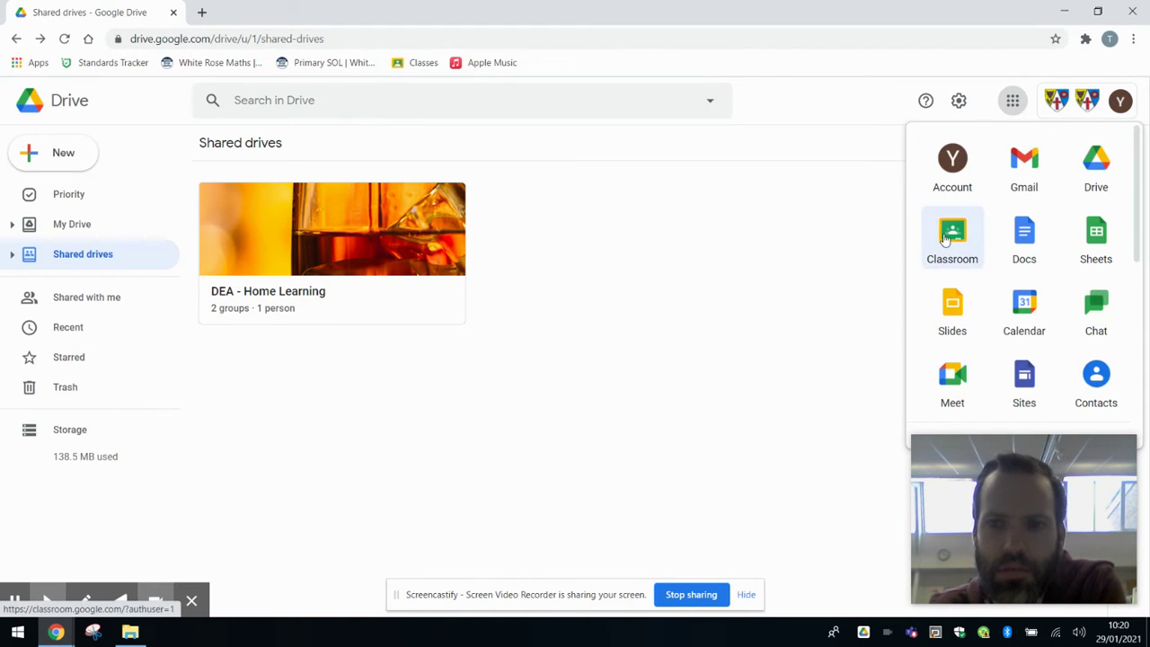
pyautogui.click(946, 235)
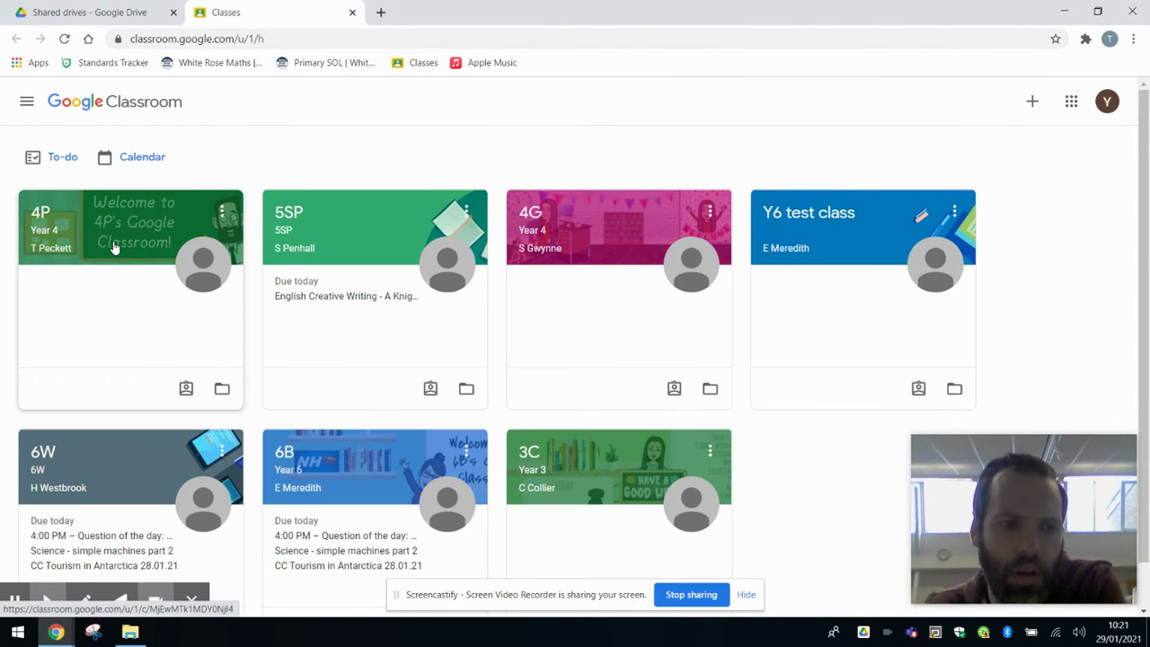
# Step: Open 4P's Classwork, scroll to the Thursday 28th January posts, and expand Maths
pyautogui.click(115, 248)
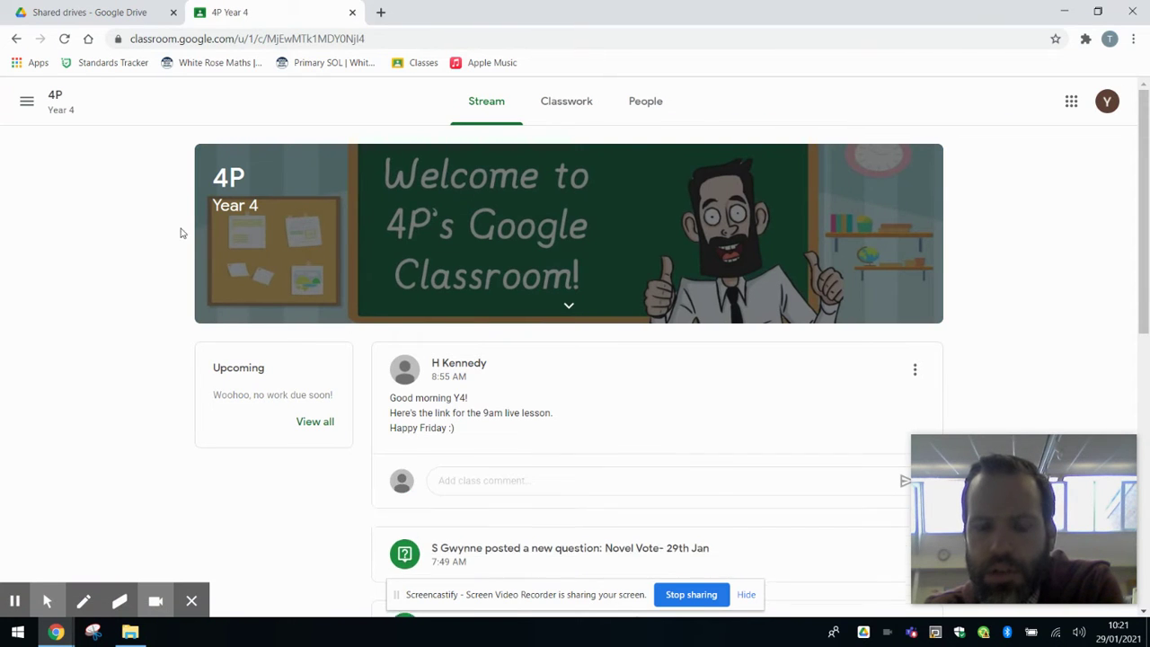
pyautogui.click(558, 108)
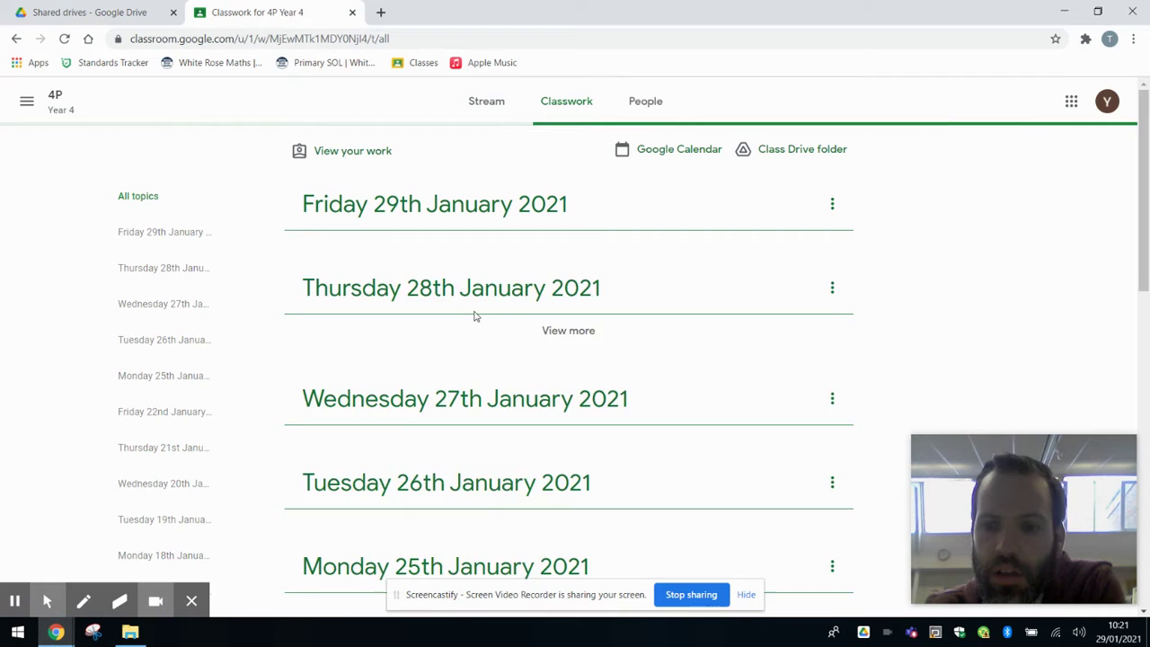
pyautogui.scroll(-3, 413, 310)
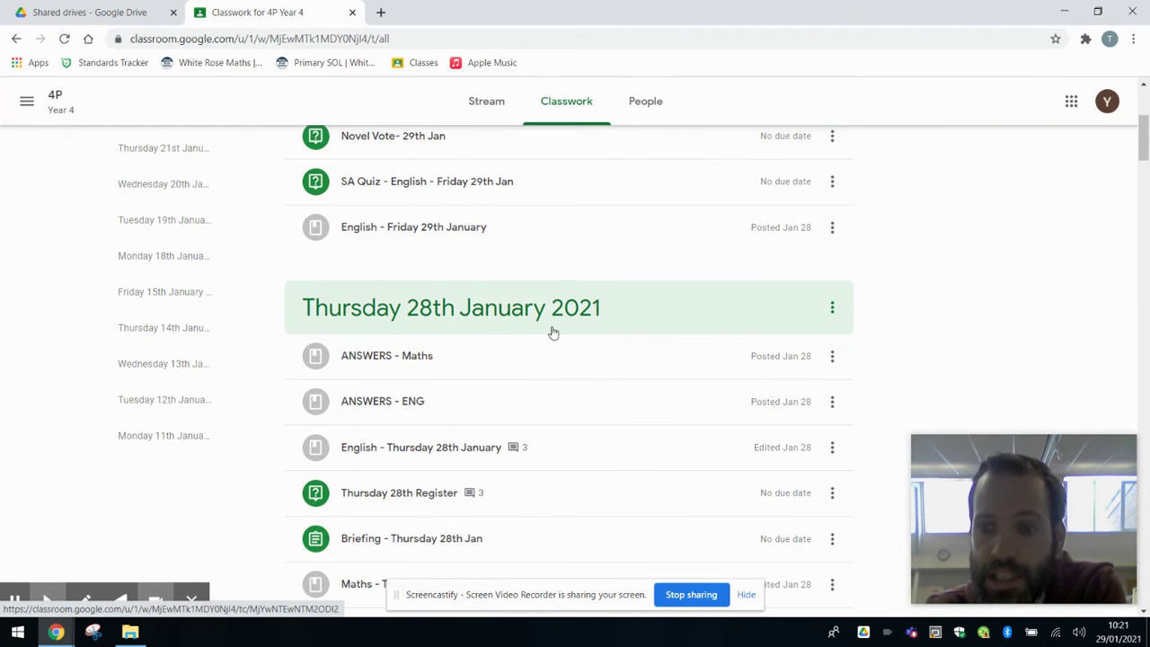
pyautogui.scroll(-1, 558, 301)
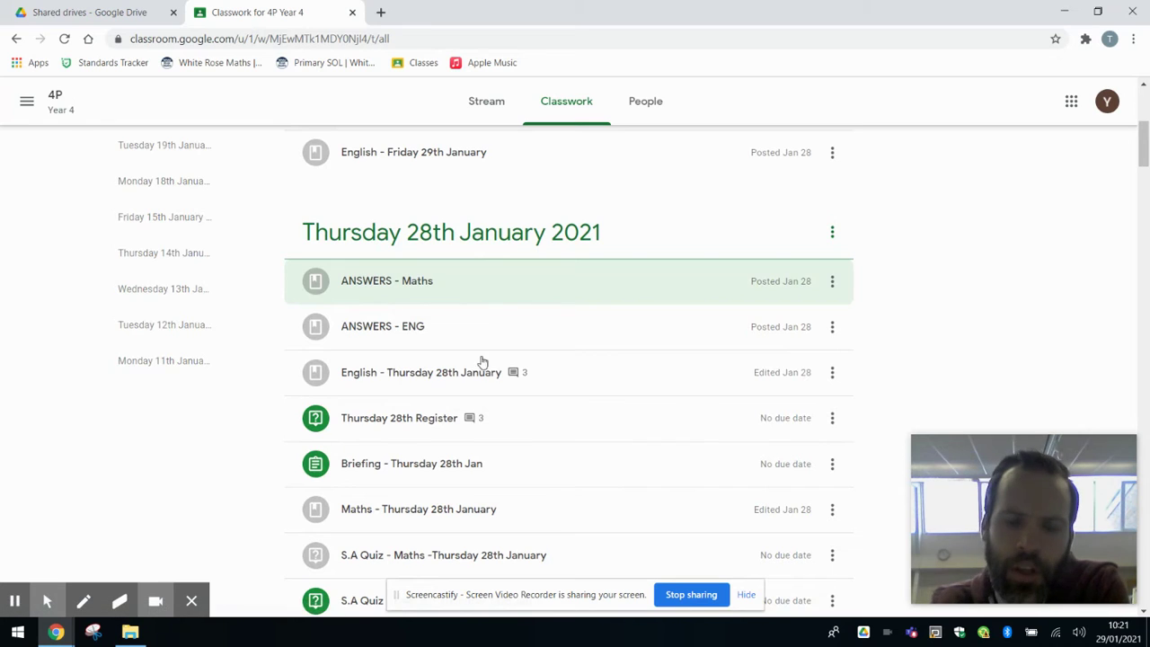
pyautogui.scroll(-1, 427, 328)
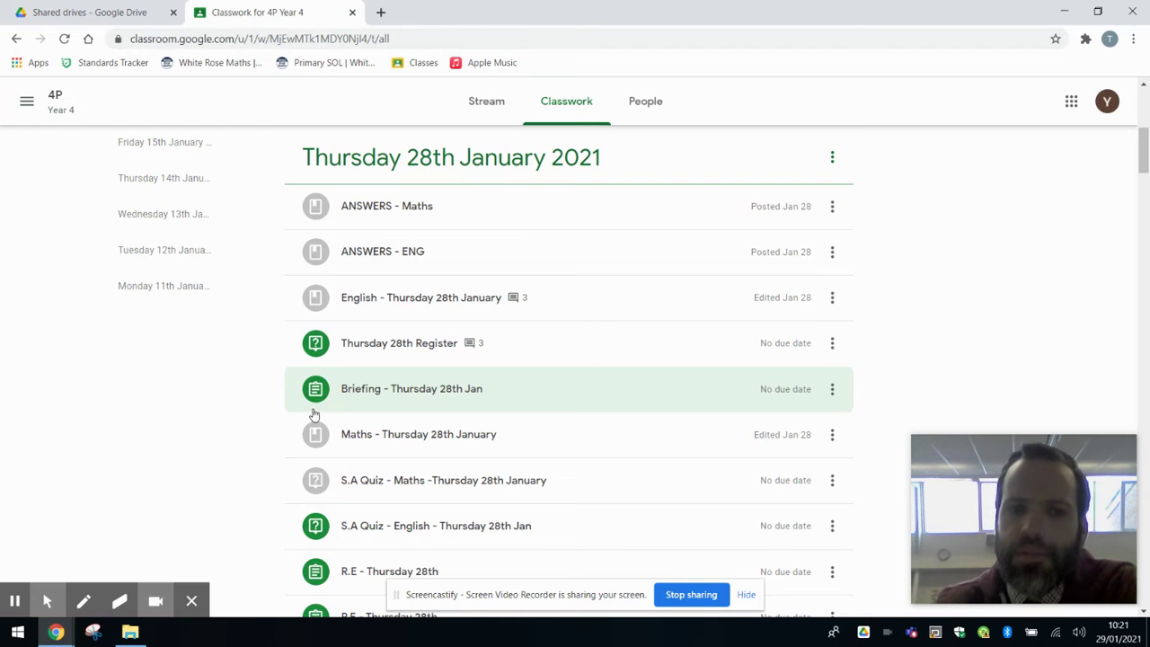
pyautogui.scroll(-1, 412, 254)
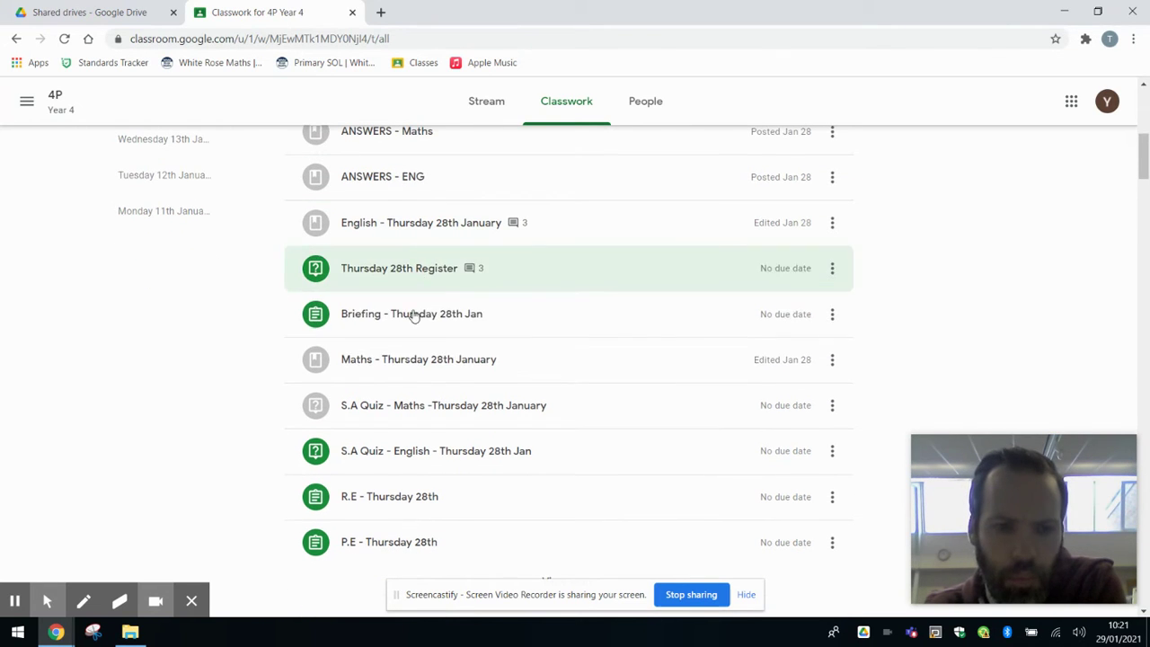
pyautogui.click(397, 367)
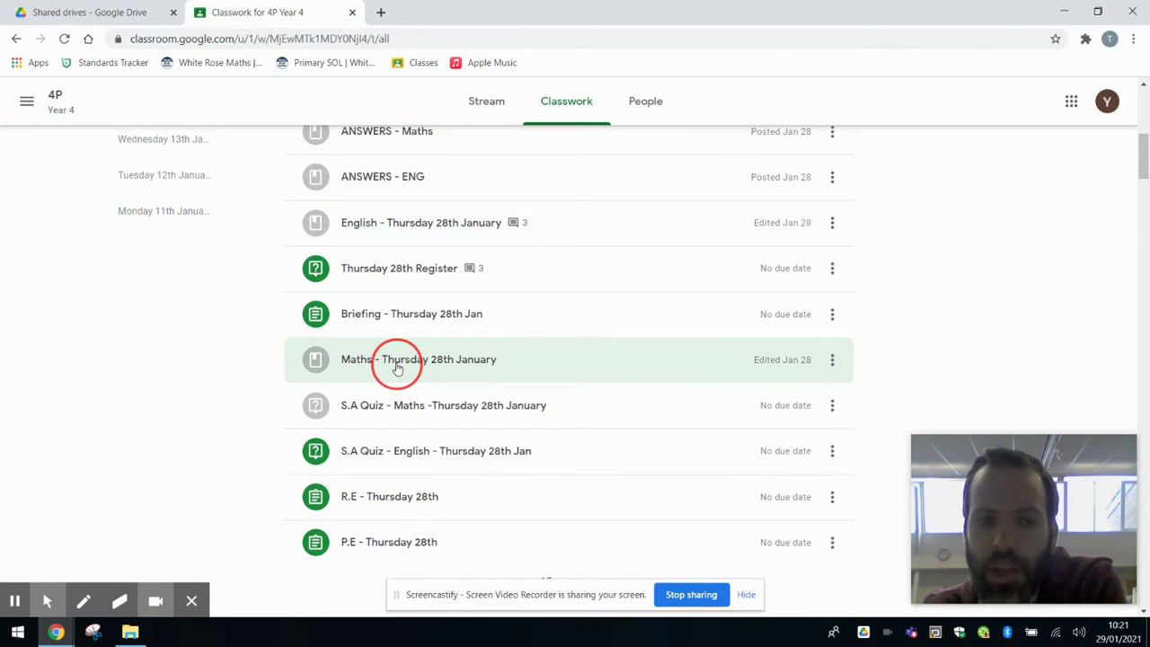
# Step: Expand the Briefing - Thursday 28th Jan item and open its assignment page
pyautogui.click(385, 357)
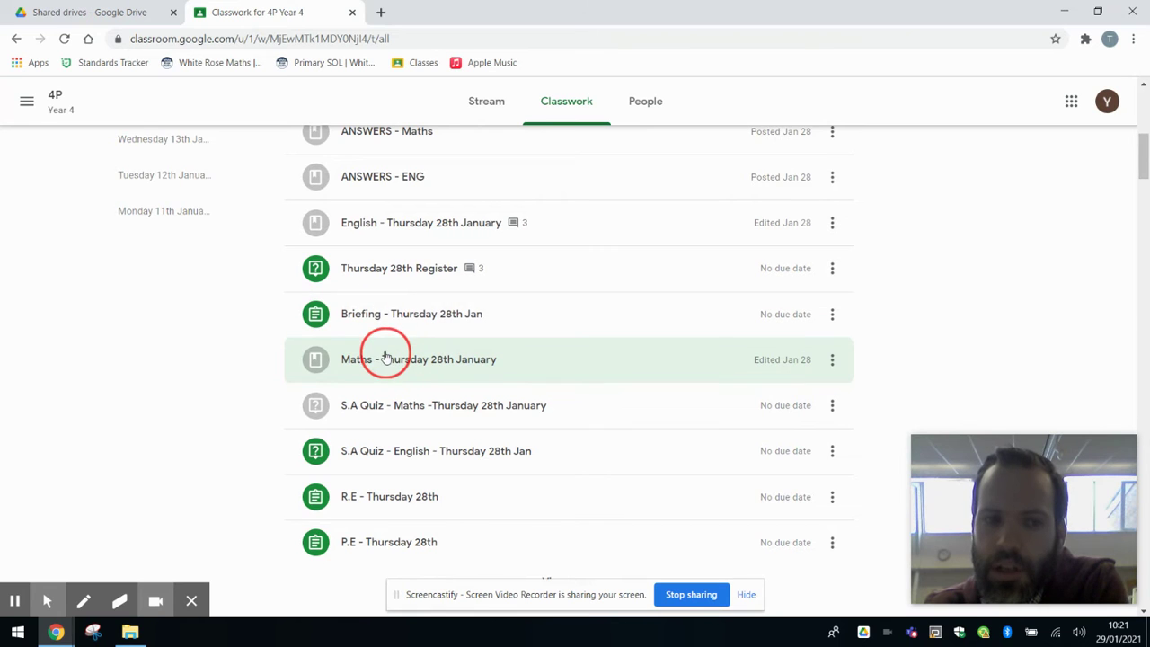
pyautogui.click(376, 318)
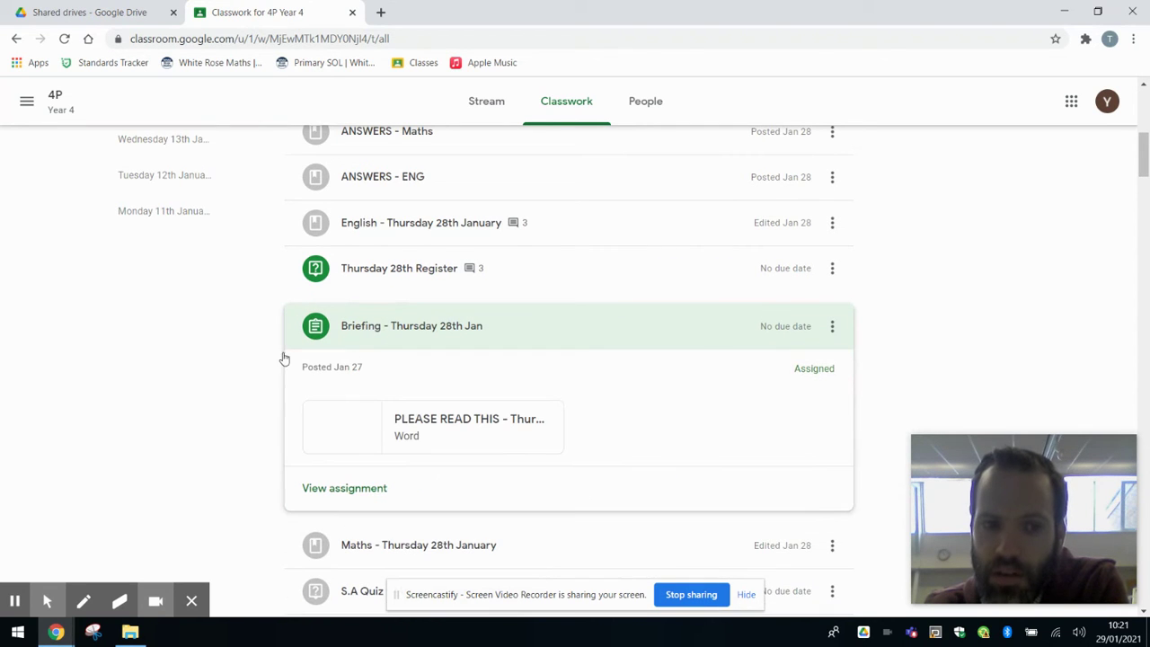
pyautogui.click(356, 492)
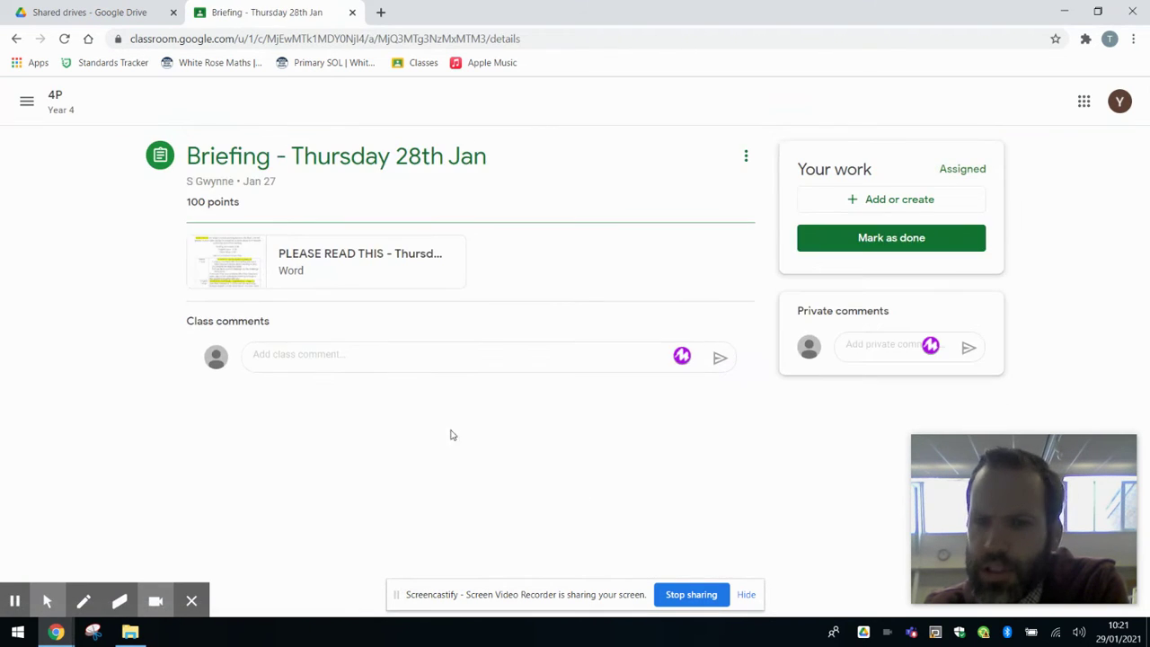
# Step: Check the Briefing's Assigned status, then return to the Classwork list
pyautogui.moveTo(845, 171); pyautogui.dragTo(995, 171)
pyautogui.click(992, 185)
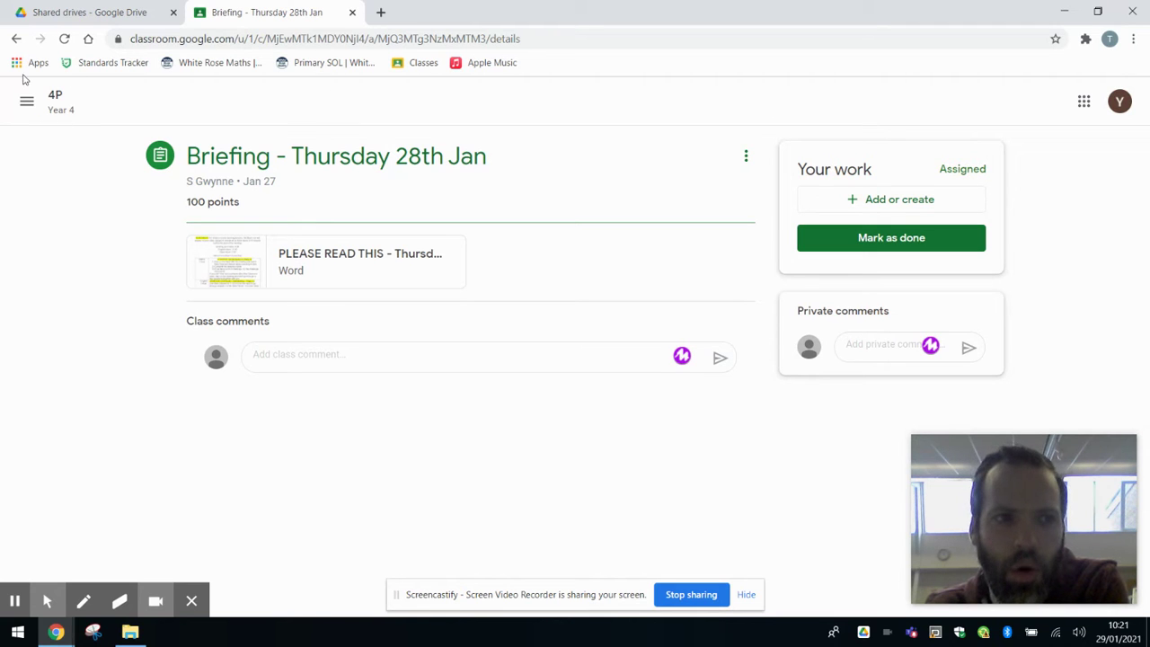
pyautogui.click(17, 38)
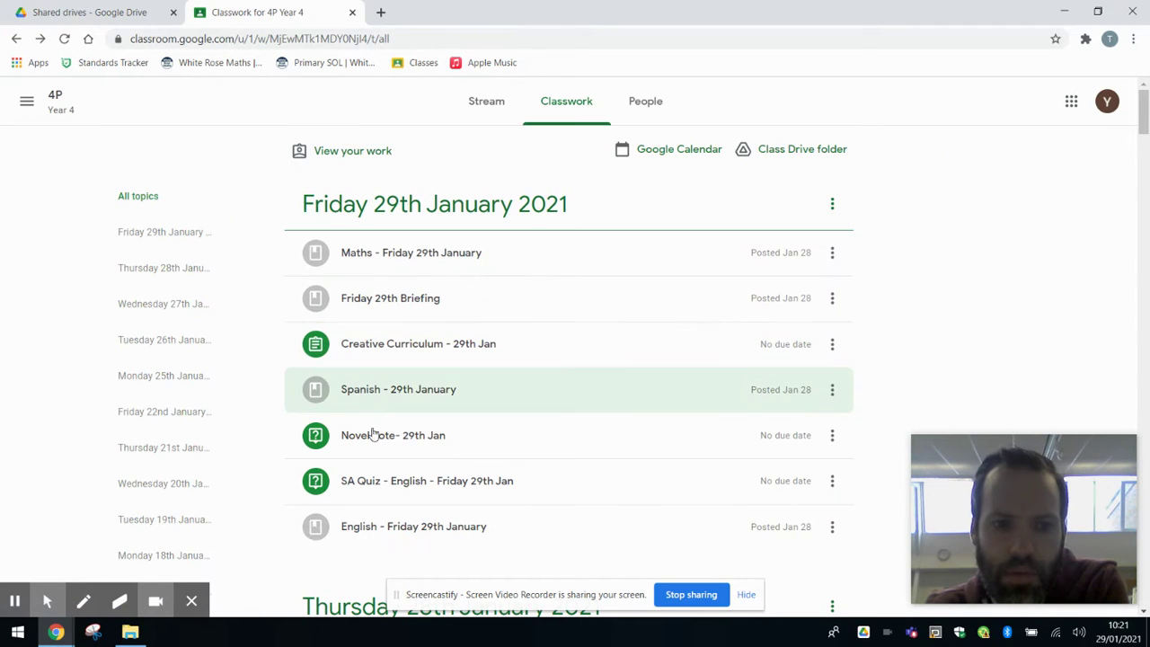
pyautogui.scroll(-6, 443, 334)
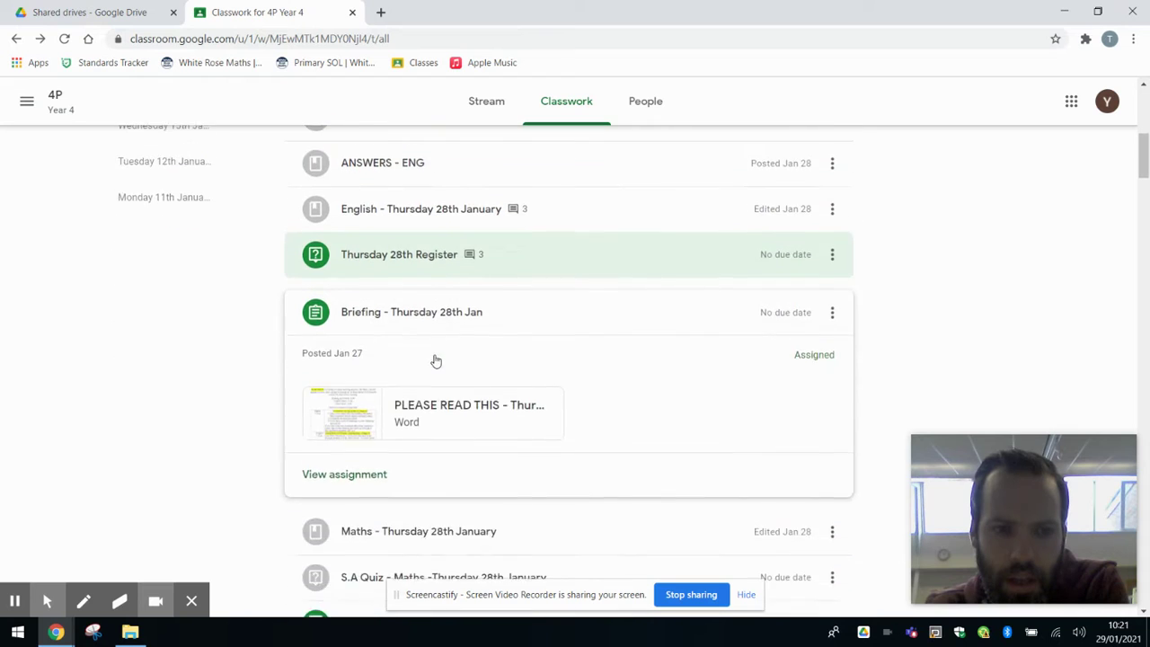
pyautogui.scroll(1, 509, 330)
# Step: Collapse Briefing and open the Maths - Thursday 28th January material page
pyautogui.click(509, 327)
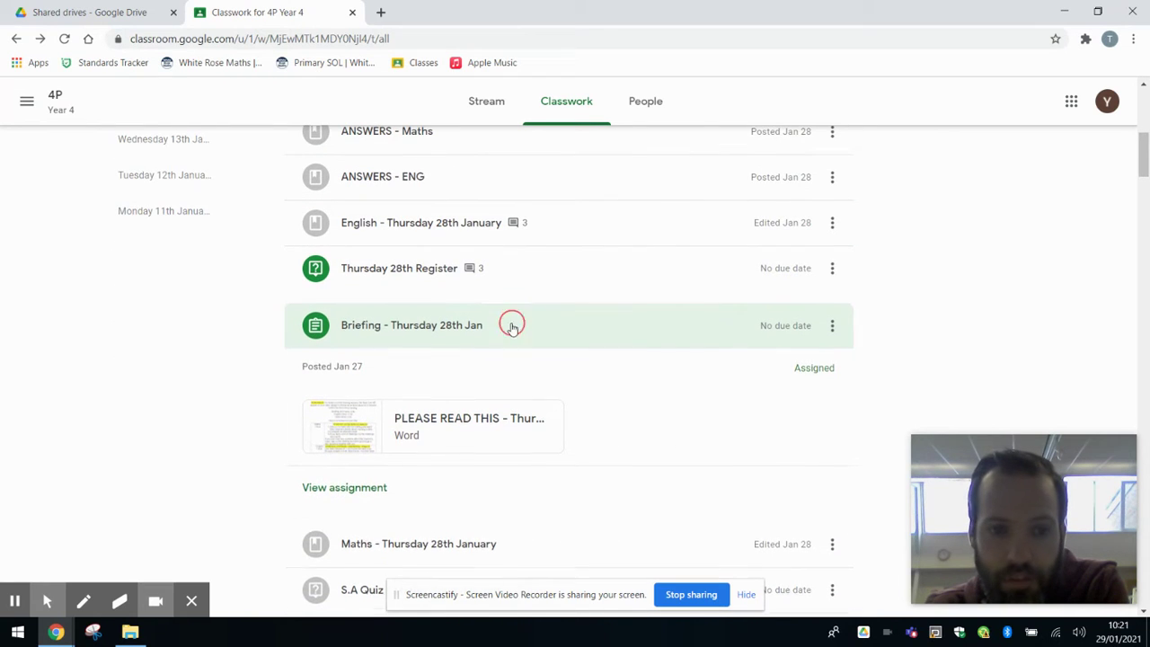
pyautogui.click(442, 374)
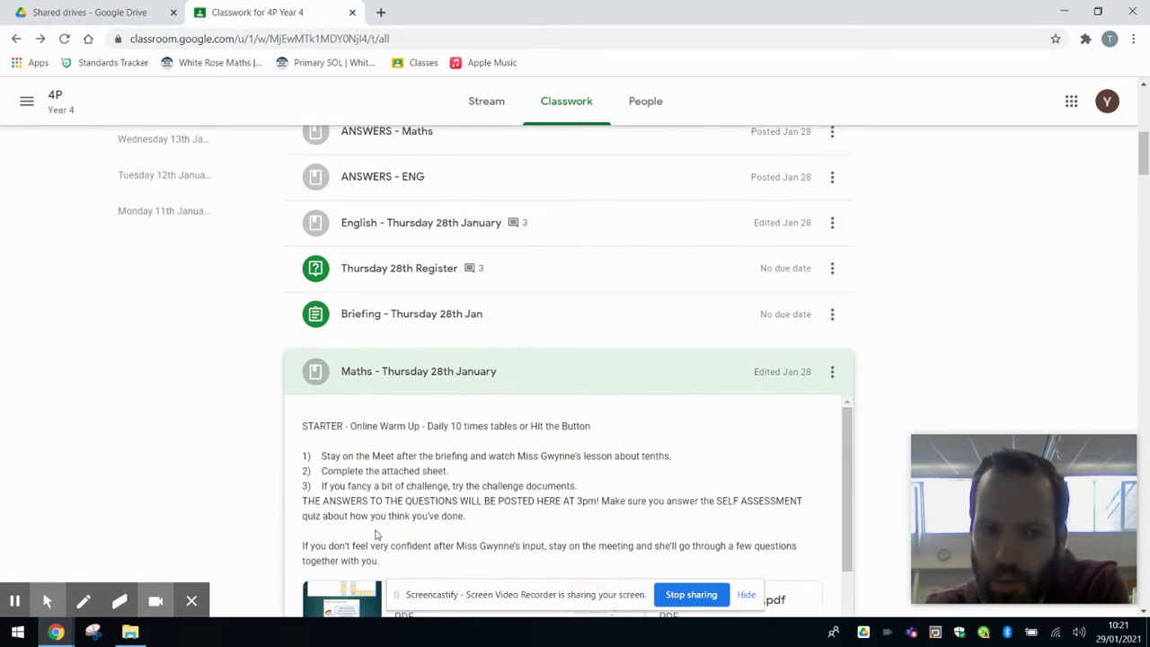
pyautogui.scroll(-3, 404, 431)
pyautogui.click(336, 435)
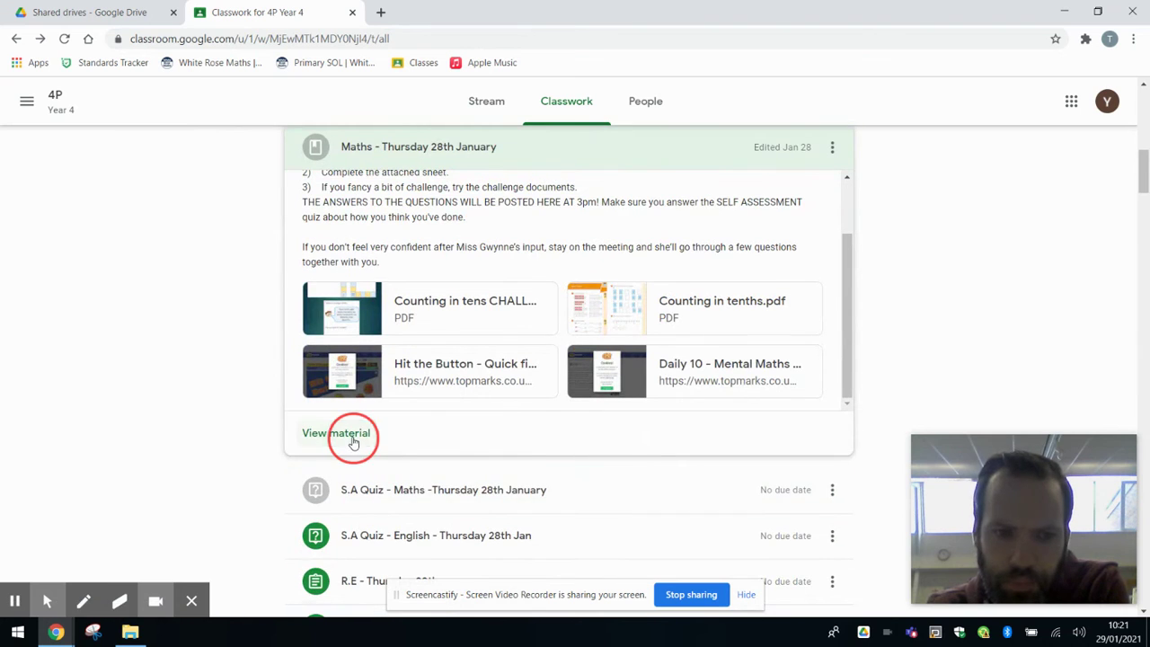
# Step: Read the note about answers posted at 3pm, then open Counting in tenths.pdf
pyautogui.hotkey('ctrl', 'a')
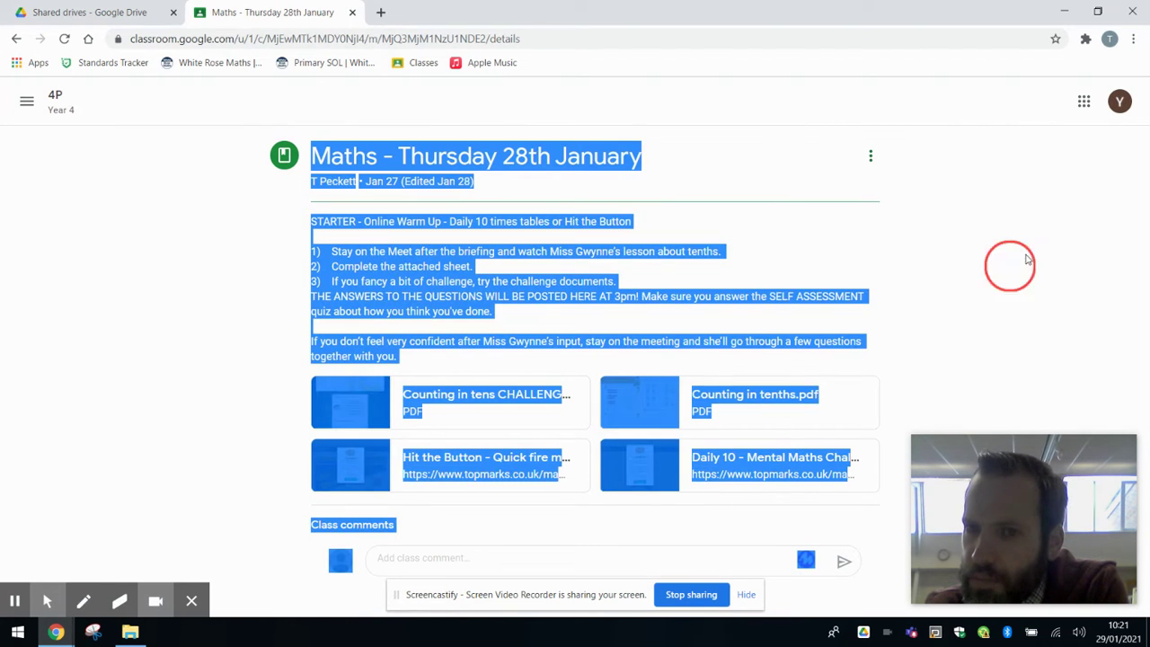
pyautogui.click(985, 218)
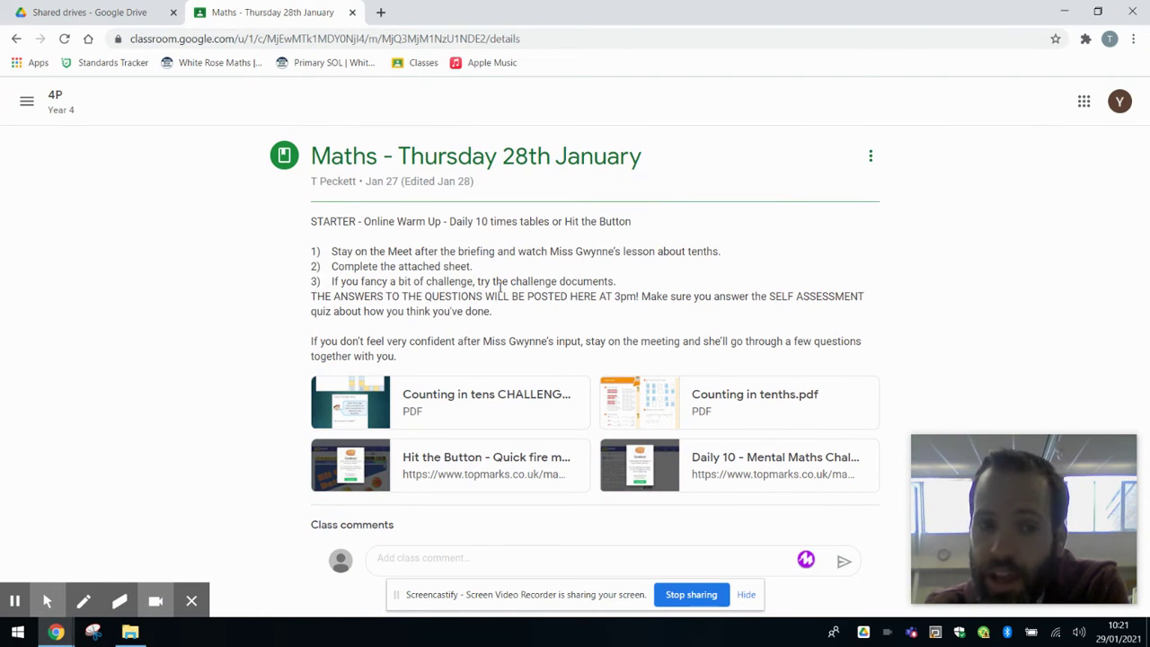
pyautogui.moveTo(320, 295); pyautogui.dragTo(640, 298)
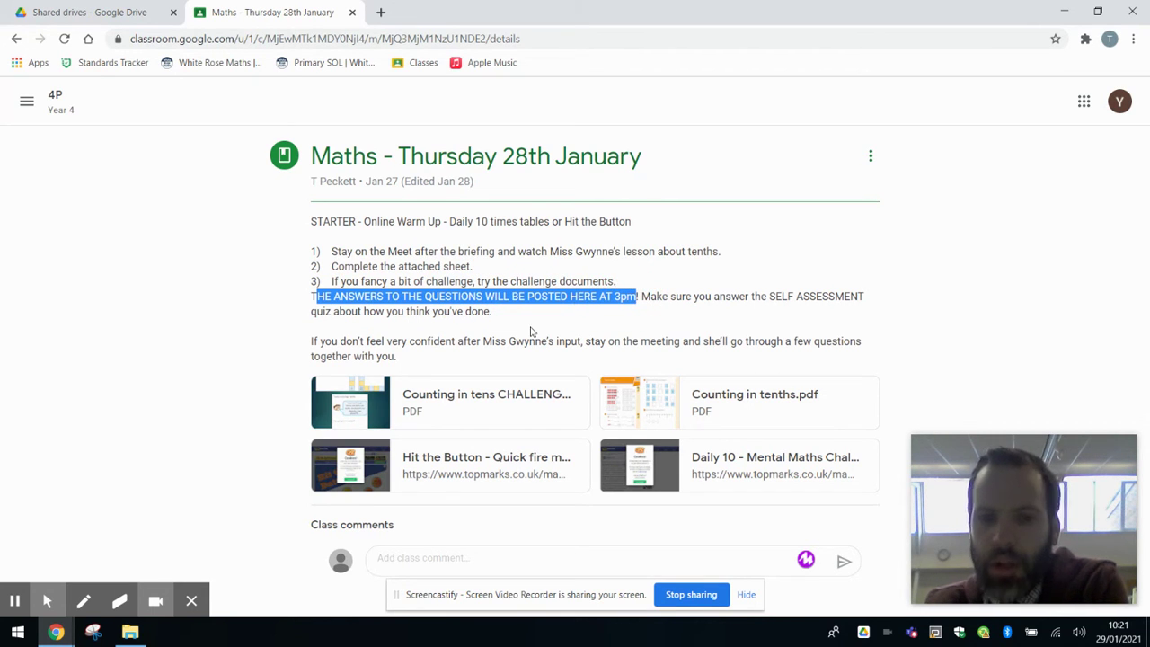
pyautogui.click(254, 357)
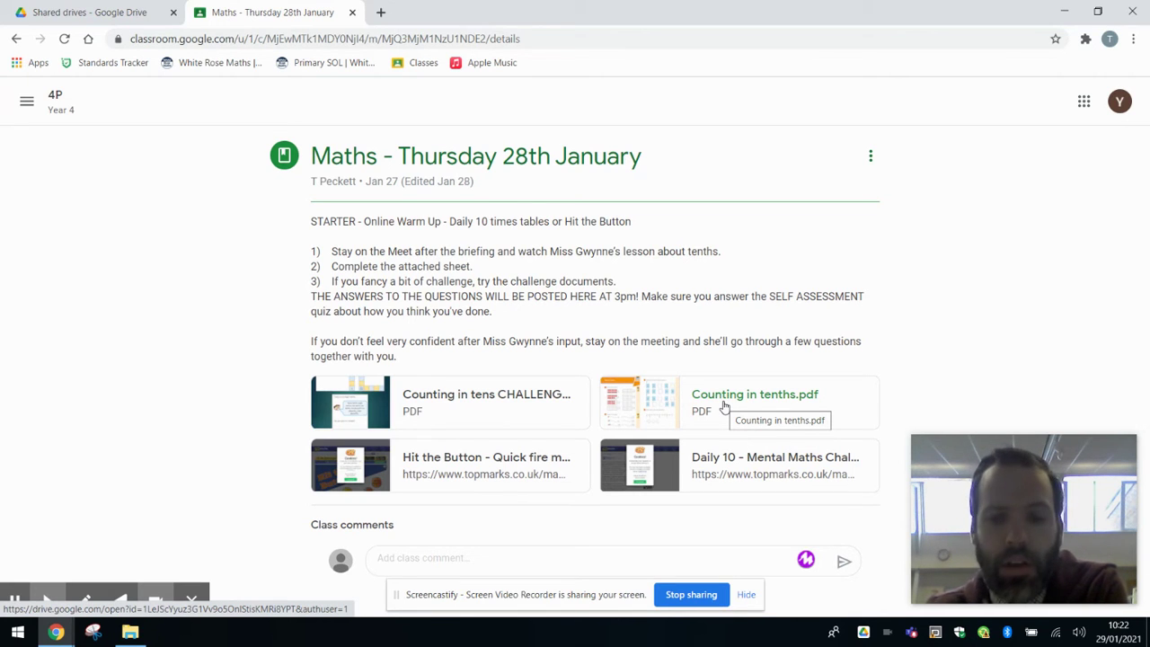
pyautogui.click(720, 406)
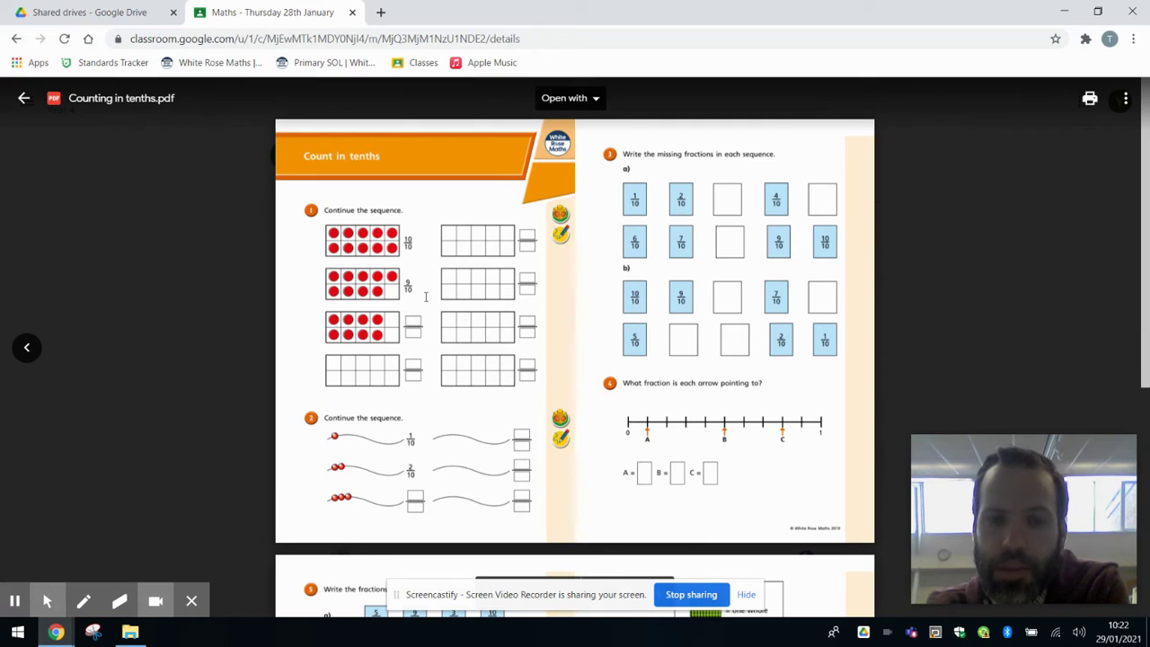
# Step: From the PDF's Open with list, go to Connect more apps
pyautogui.click(597, 100)
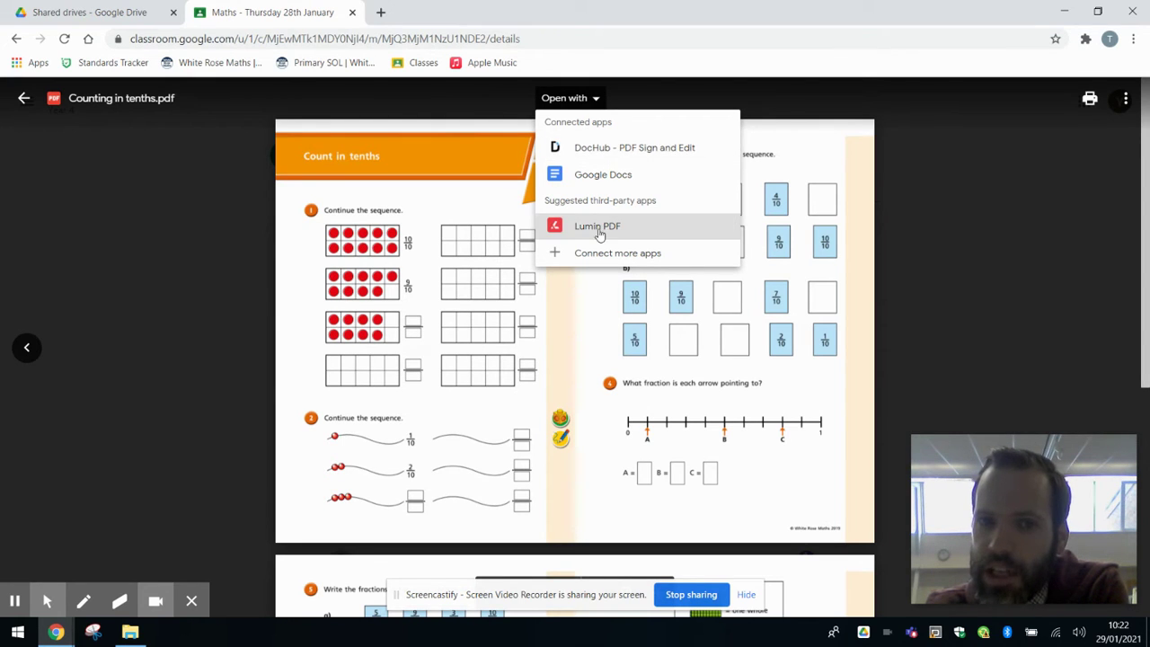
pyautogui.click(638, 257)
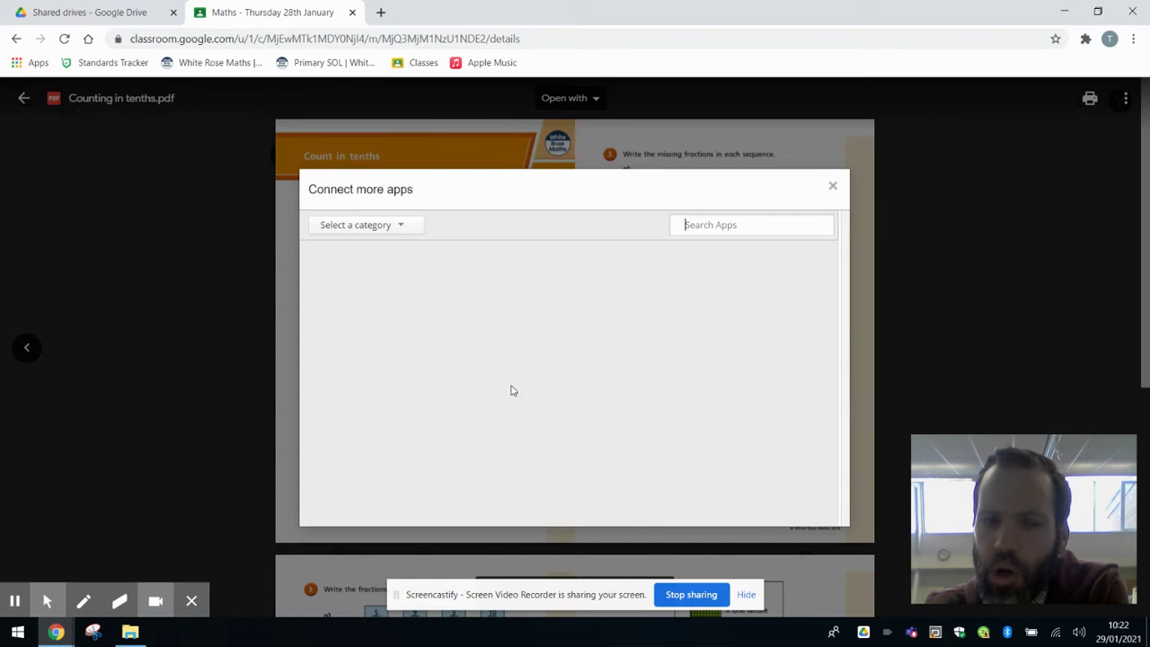
# Step: Search the app catalogue for DocHub and connect it
pyautogui.click(707, 225)
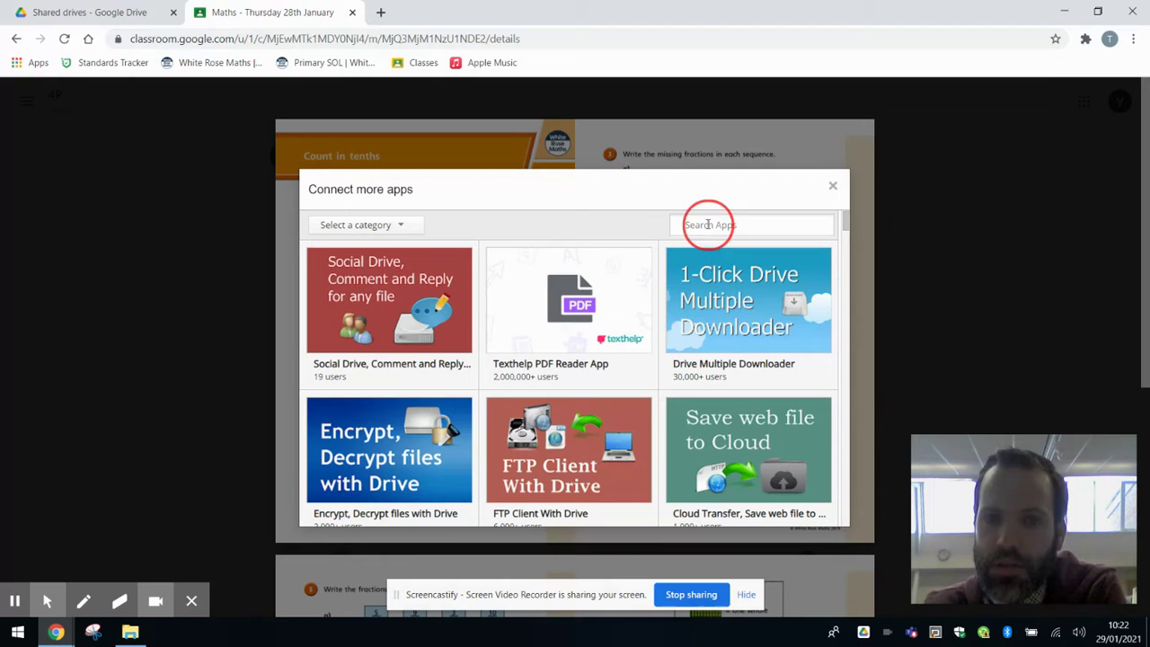
pyautogui.write('DocHub')
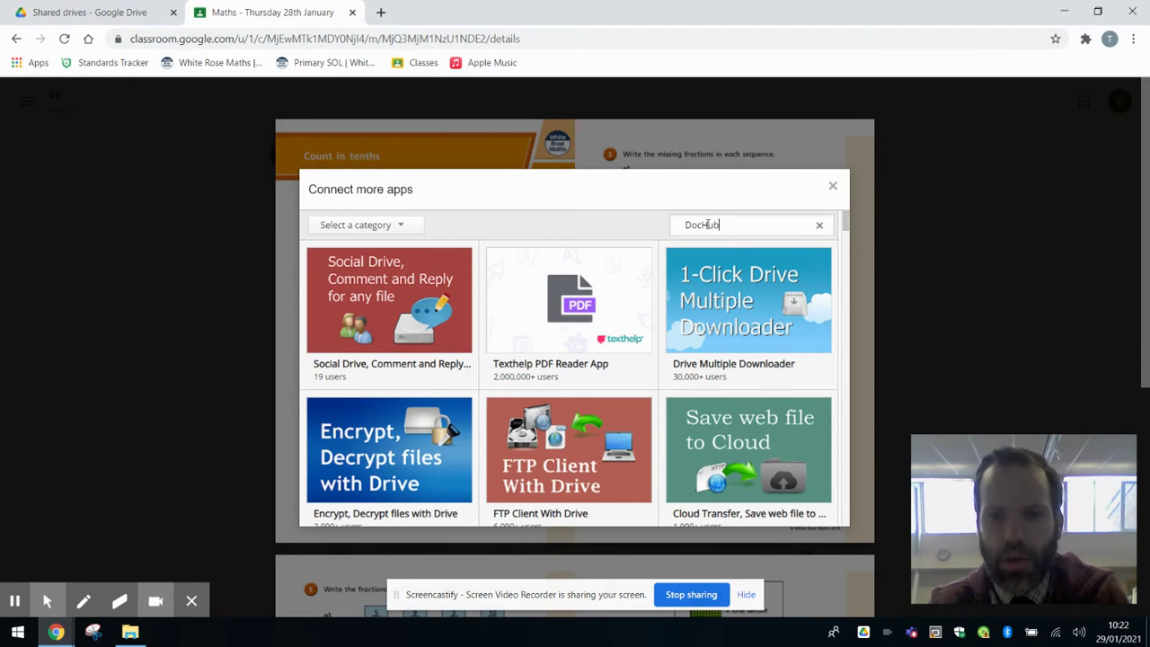
pyautogui.press('Return')
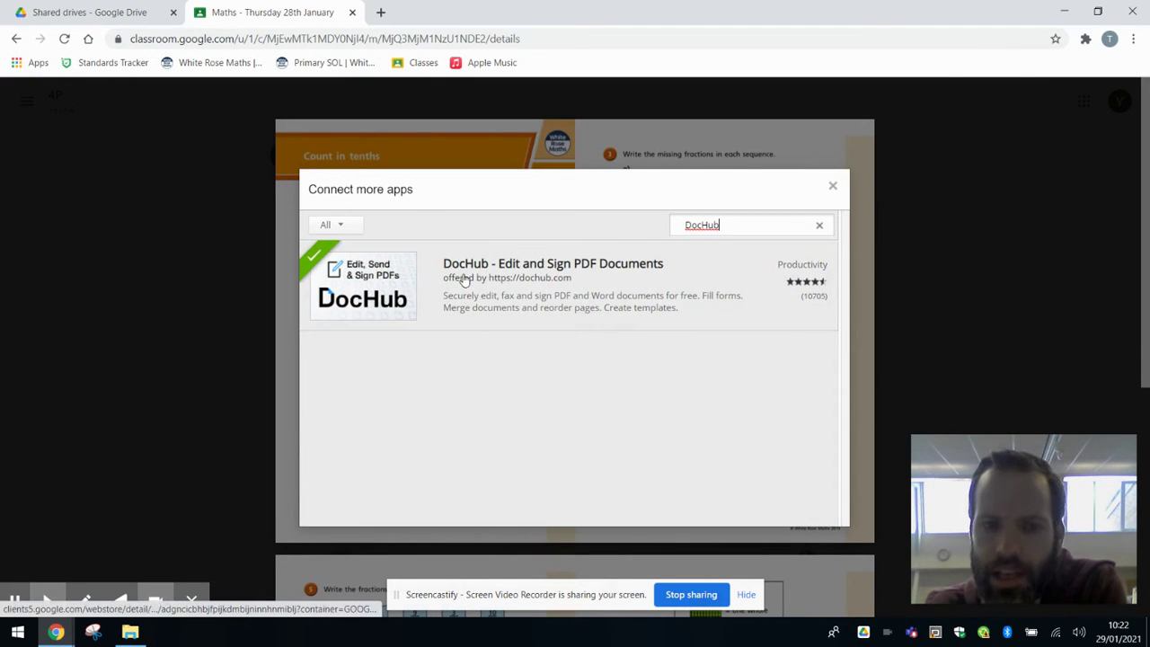
pyautogui.click(462, 278)
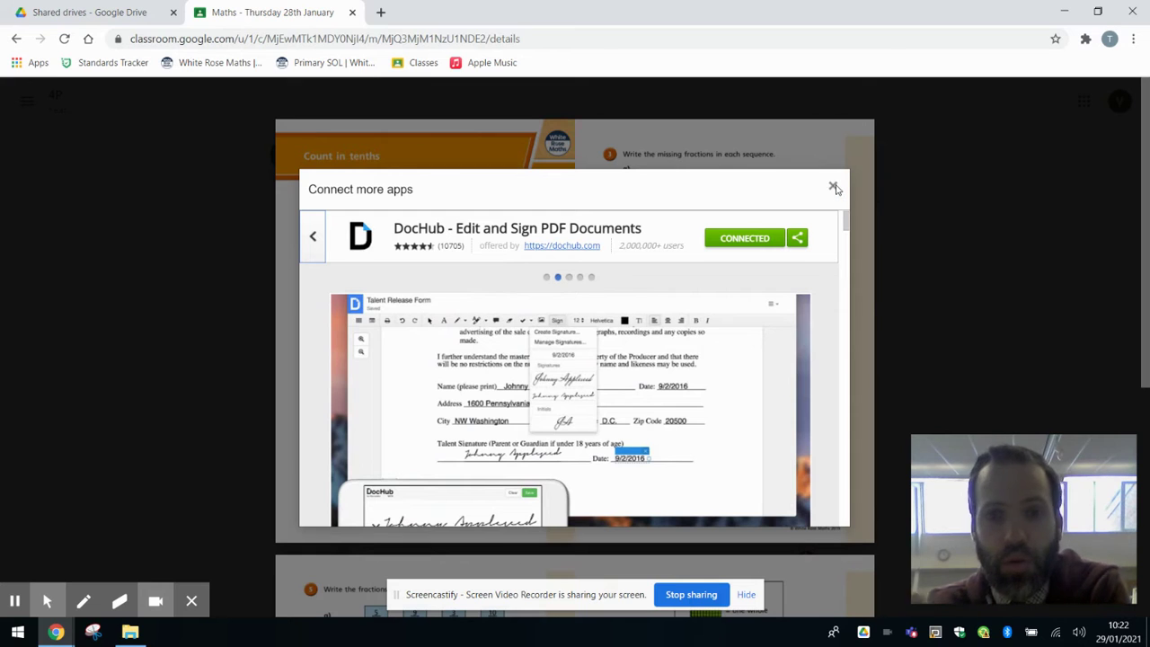
# Step: Close the catalogue and open the worksheet with DocHub - PDF Sign and Edit
pyautogui.click(834, 187)
pyautogui.click(595, 97)
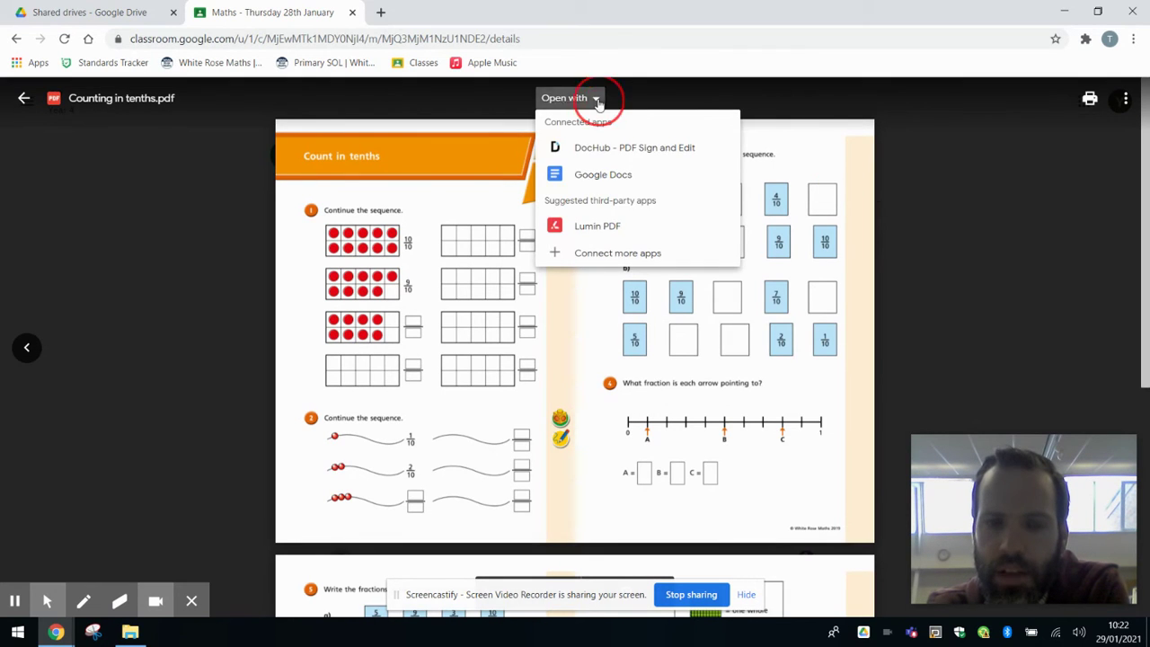
pyautogui.click(601, 149)
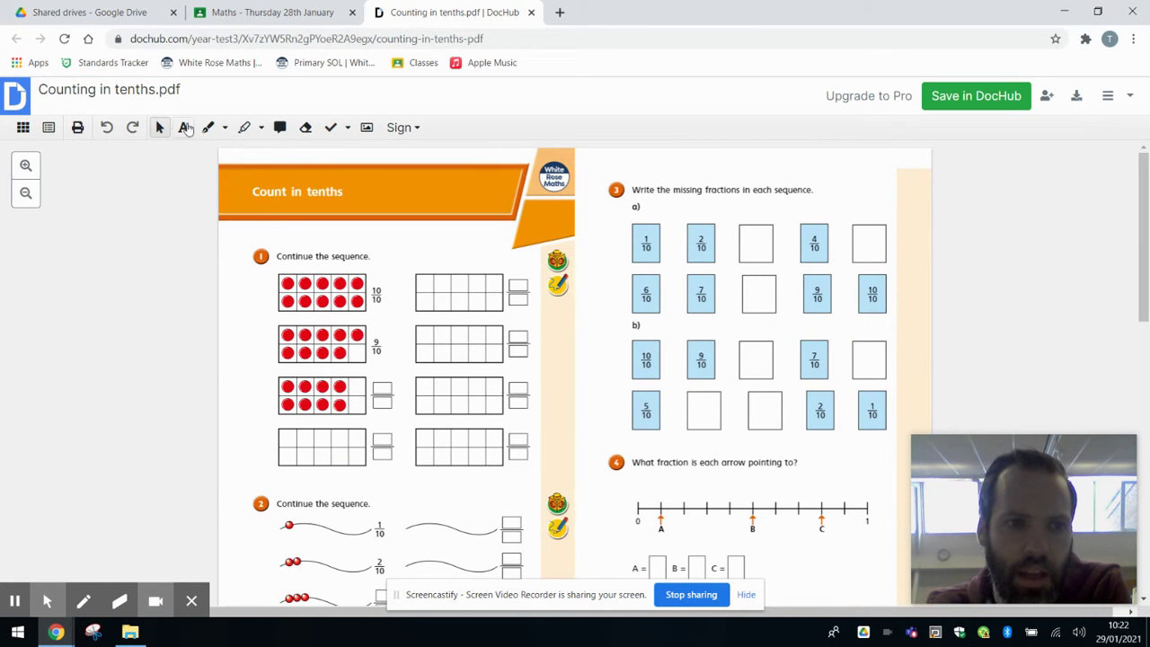
# Step: Type an 8/10 numerator and denominator into question 1's third fraction box
pyautogui.click(183, 128)
pyautogui.click(387, 400)
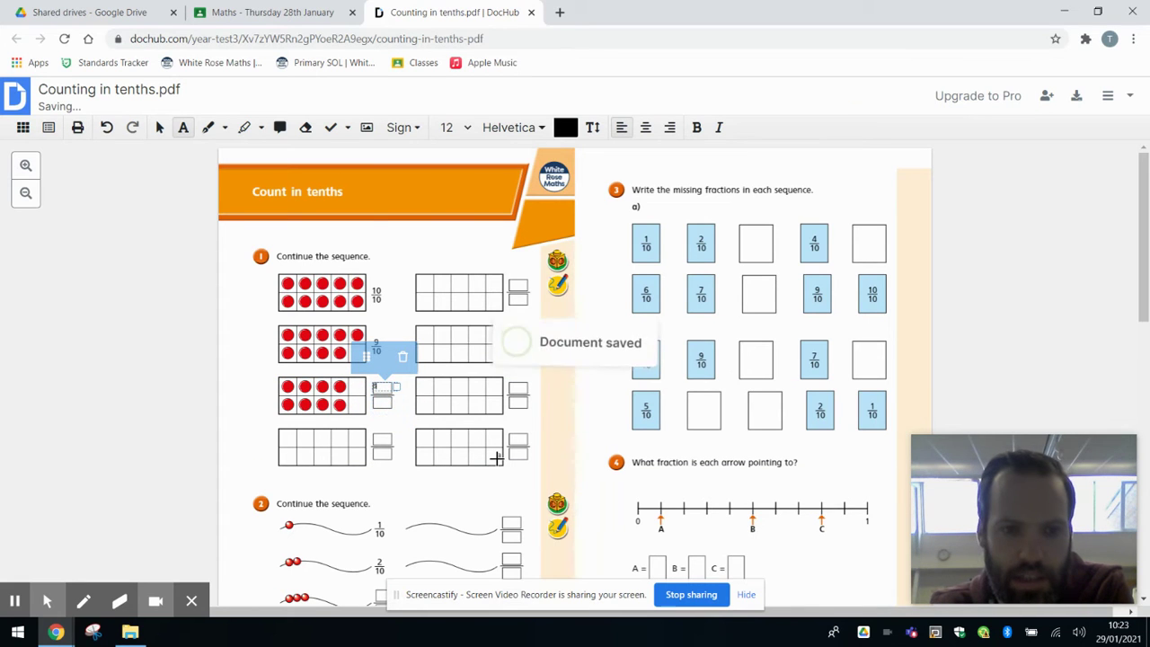
pyautogui.click(373, 406)
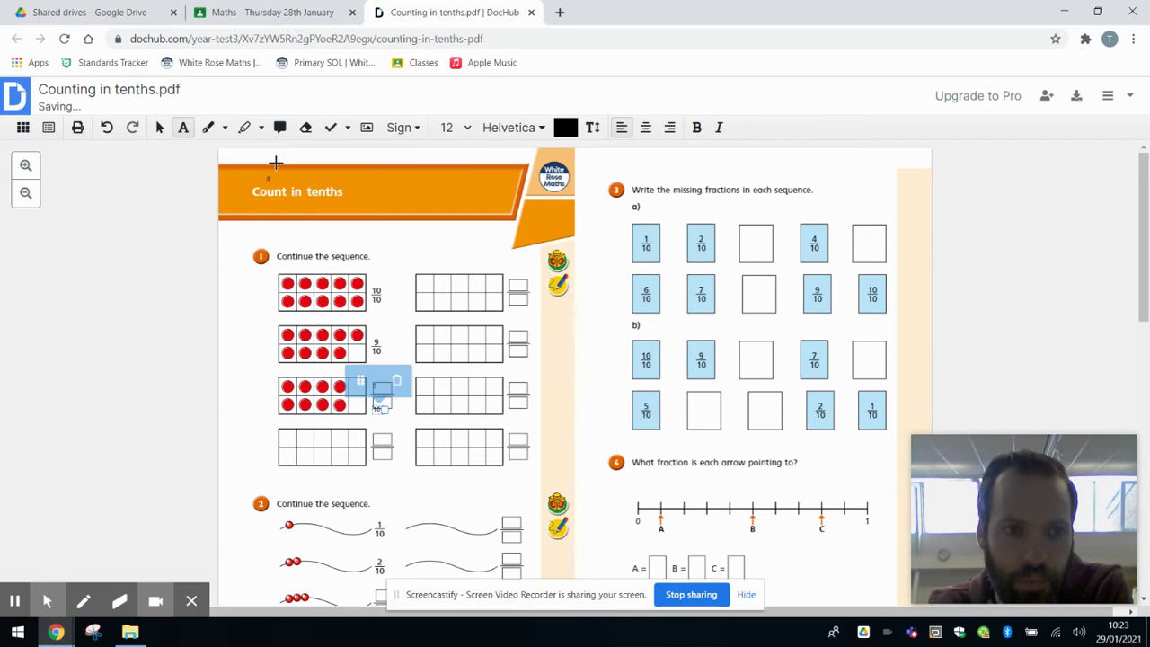
# Step: Reposition the typed 8/10 text to sit neatly inside the fraction box
pyautogui.click(160, 128)
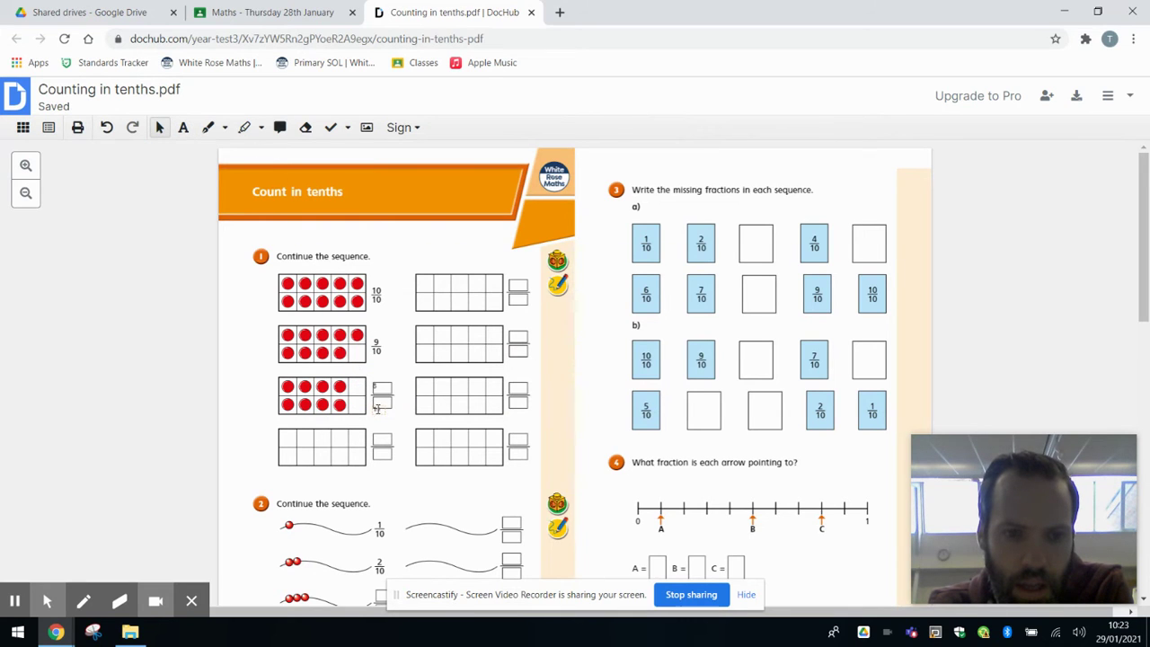
pyautogui.click(378, 409)
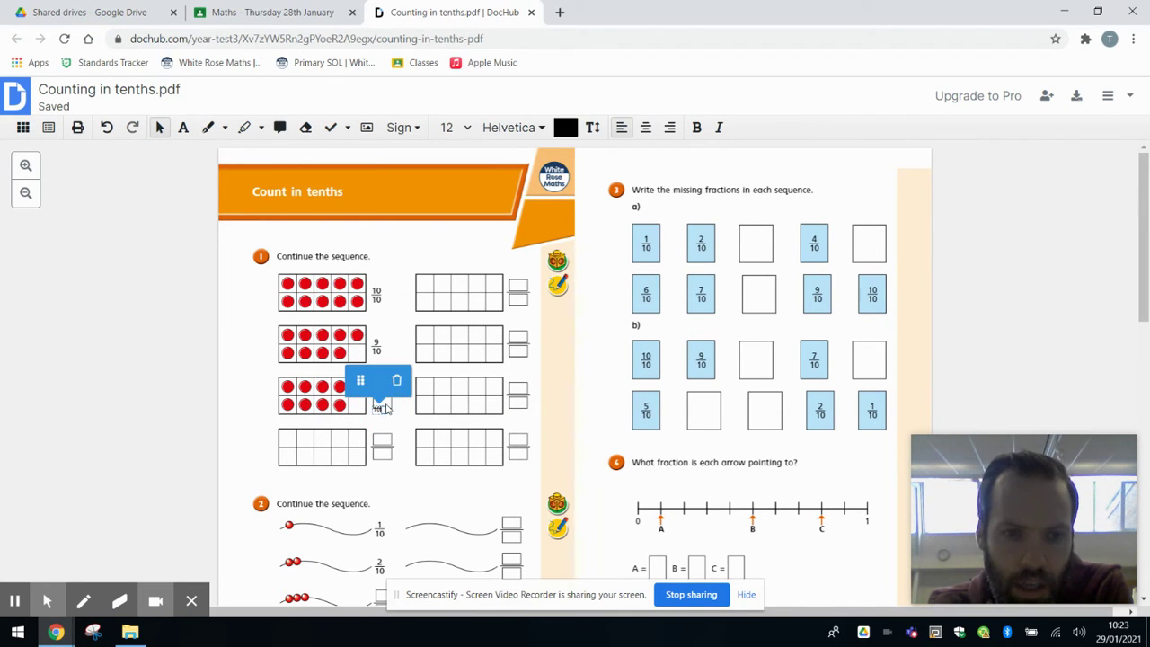
pyautogui.click(385, 409)
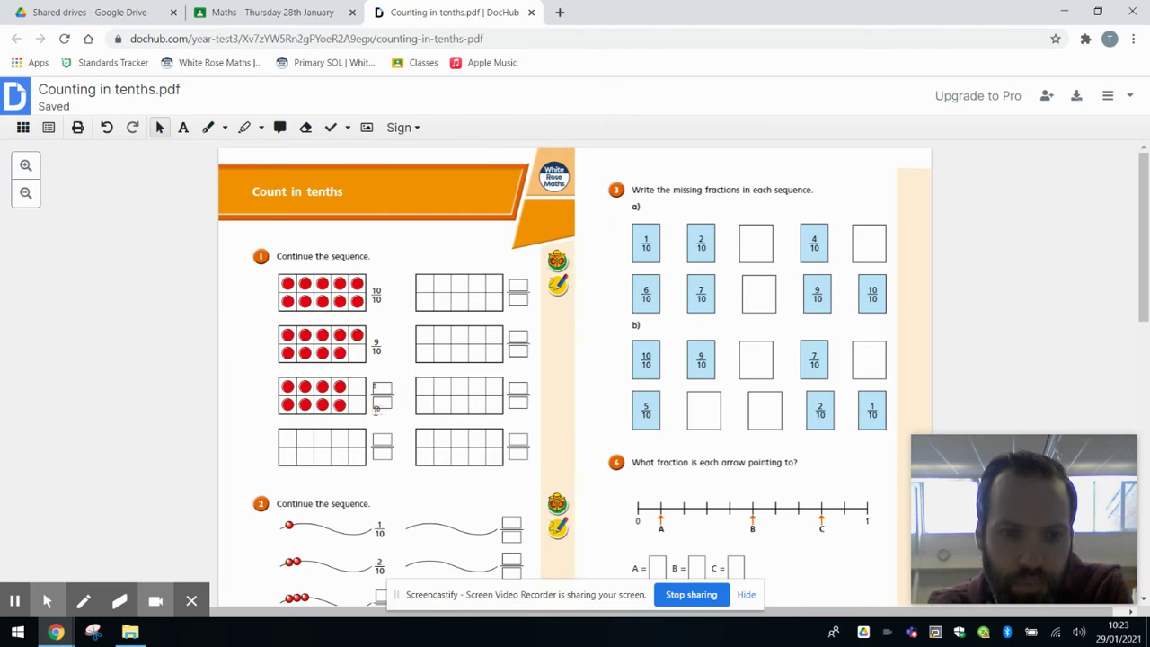
pyautogui.click(377, 408)
pyautogui.moveTo(357, 379); pyautogui.dragTo(389, 433)
pyautogui.click(379, 416)
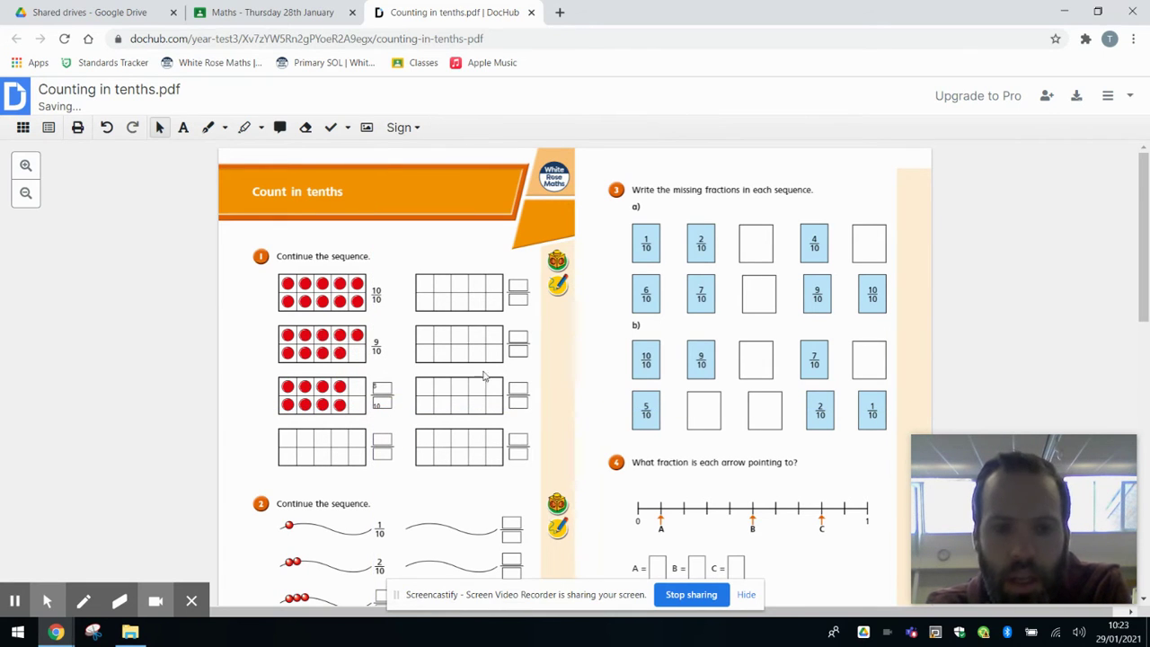
pyautogui.click(208, 126)
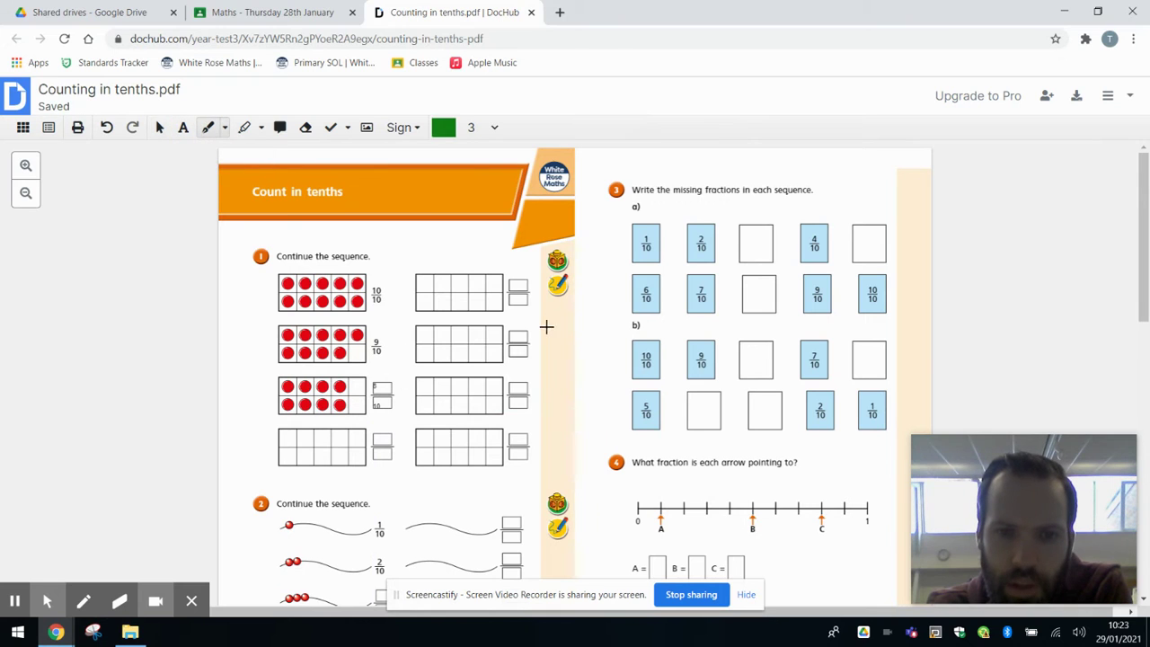
# Step: Draw a green mark beside question 1 and highlight the first row's grid purple
pyautogui.moveTo(558, 320)
pyautogui.mouseDown()
pyautogui.moveTo(573, 368)
pyautogui.moveTo(584, 360)
pyautogui.moveTo(580, 317)
pyautogui.moveTo(551, 326)
pyautogui.moveTo(561, 357)
pyautogui.moveTo(489, 378)
pyautogui.mouseUp()
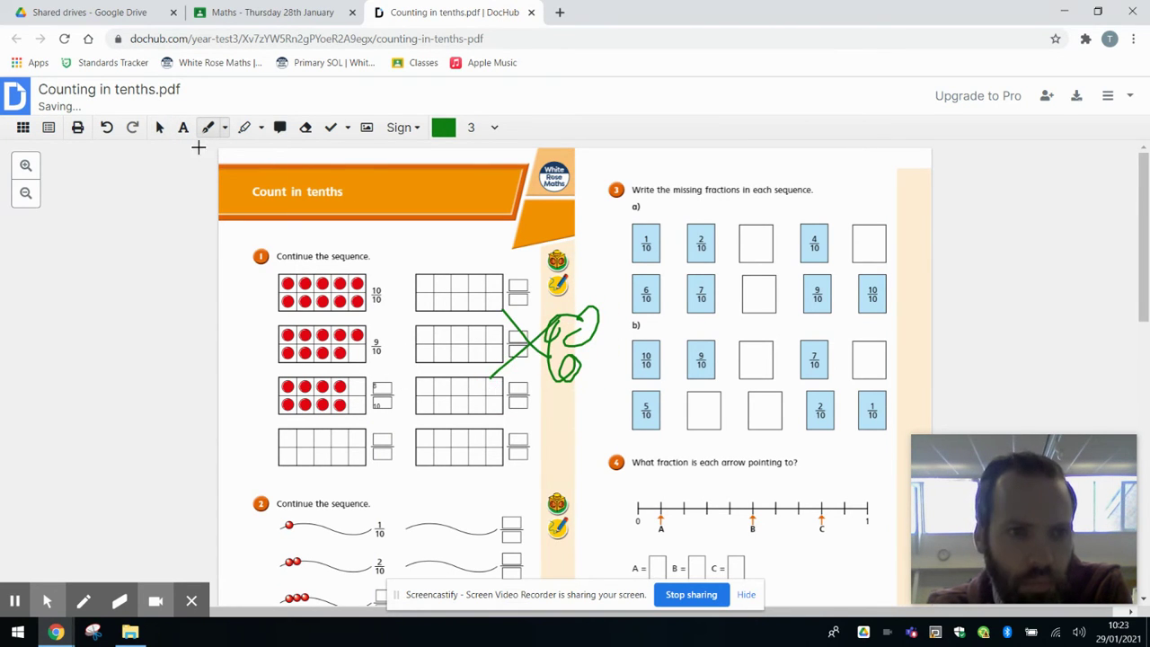
pyautogui.click(245, 126)
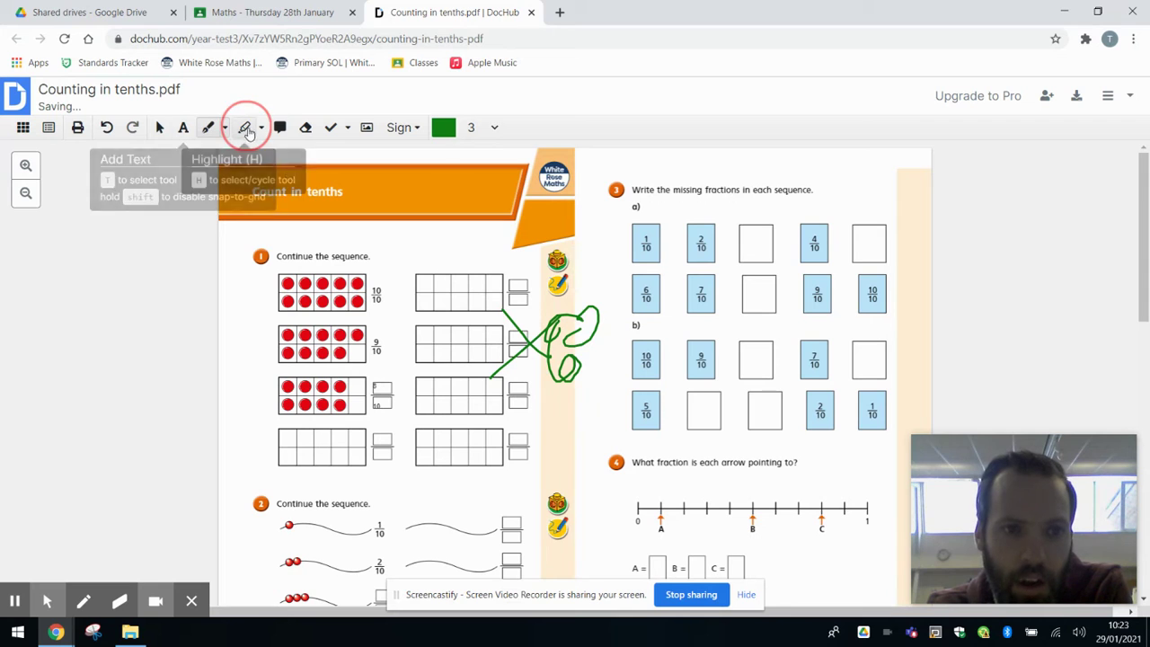
pyautogui.click(414, 271)
pyautogui.moveTo(415, 272)
pyautogui.mouseDown()
pyautogui.moveTo(450, 310)
pyautogui.moveTo(519, 332)
pyautogui.mouseUp()
# Step: Add the comment 'I'm a bit confused on this' on the 2/10 box
pyautogui.click(279, 127)
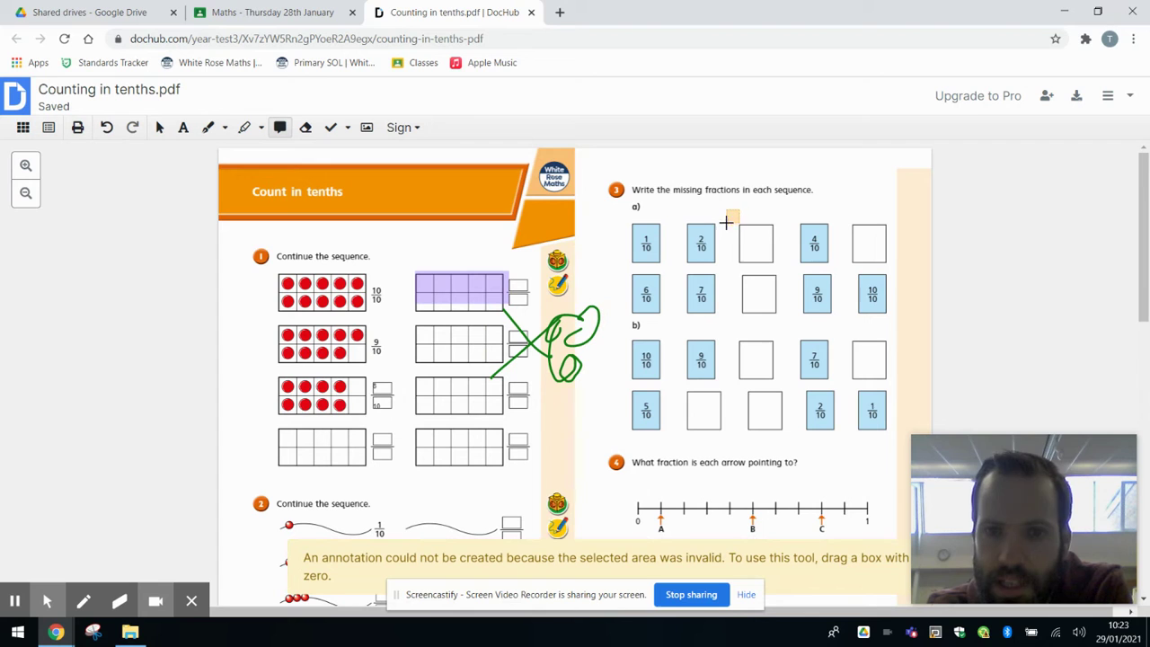
pyautogui.click(718, 276)
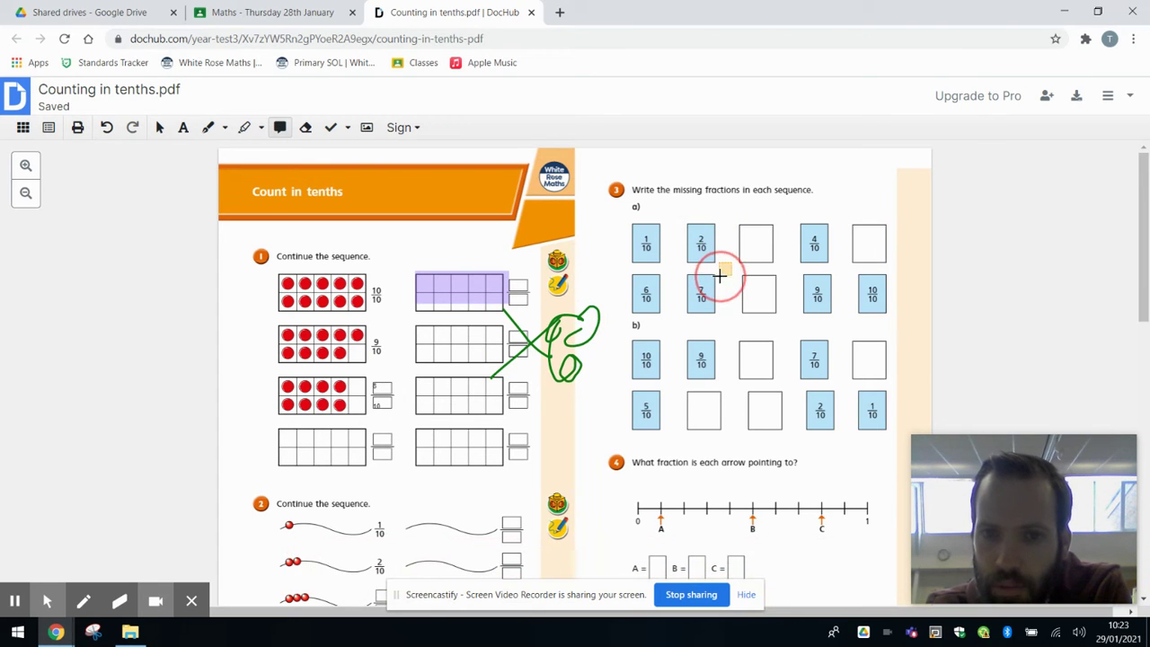
pyautogui.moveTo(719, 276); pyautogui.dragTo(699, 244)
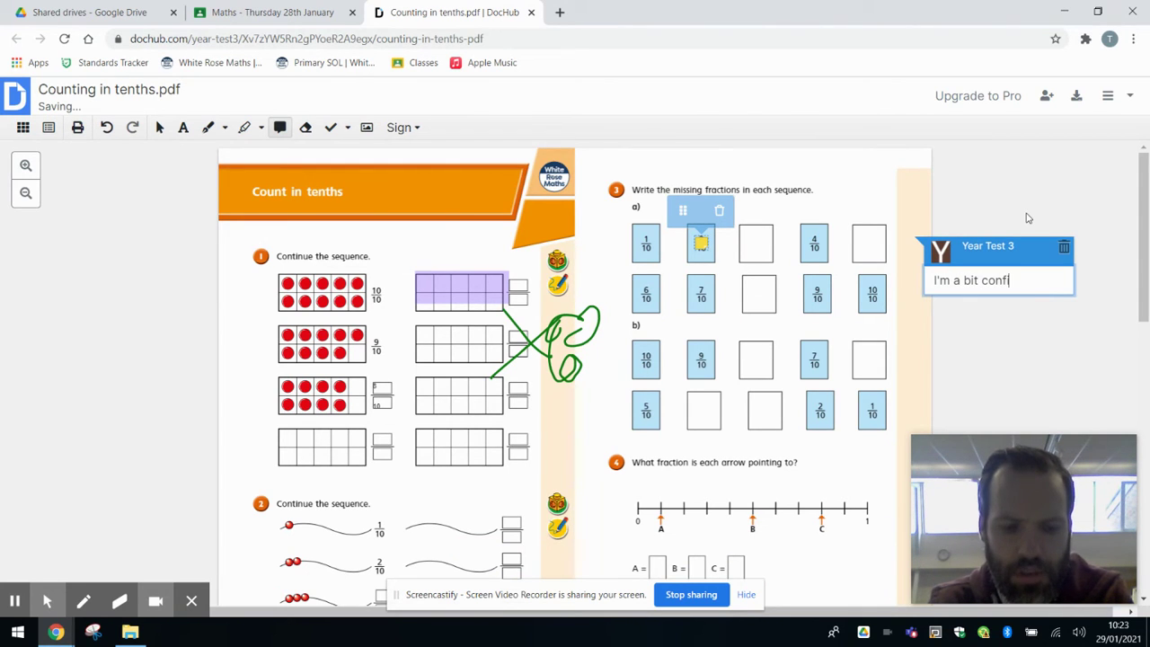
pyautogui.write("I'm a bit confised on this one")
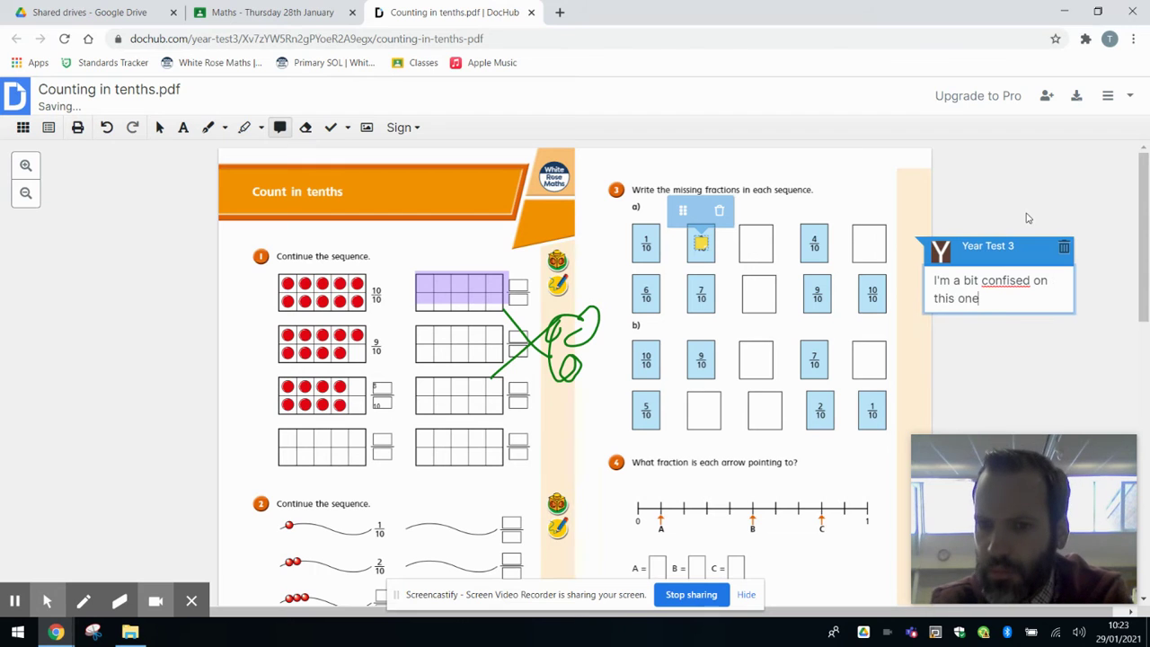
pyautogui.moveTo(1007, 280); pyautogui.dragTo(1149, 137)
pyautogui.press('Delete')
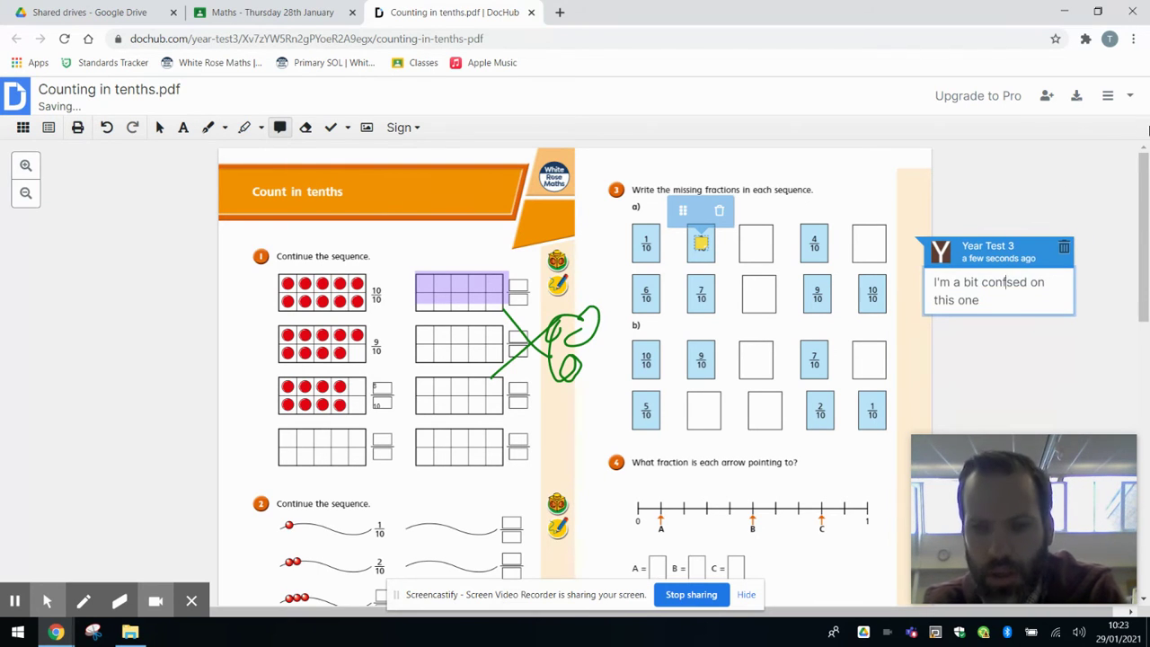
pyautogui.write('u')
pyautogui.click(1018, 323)
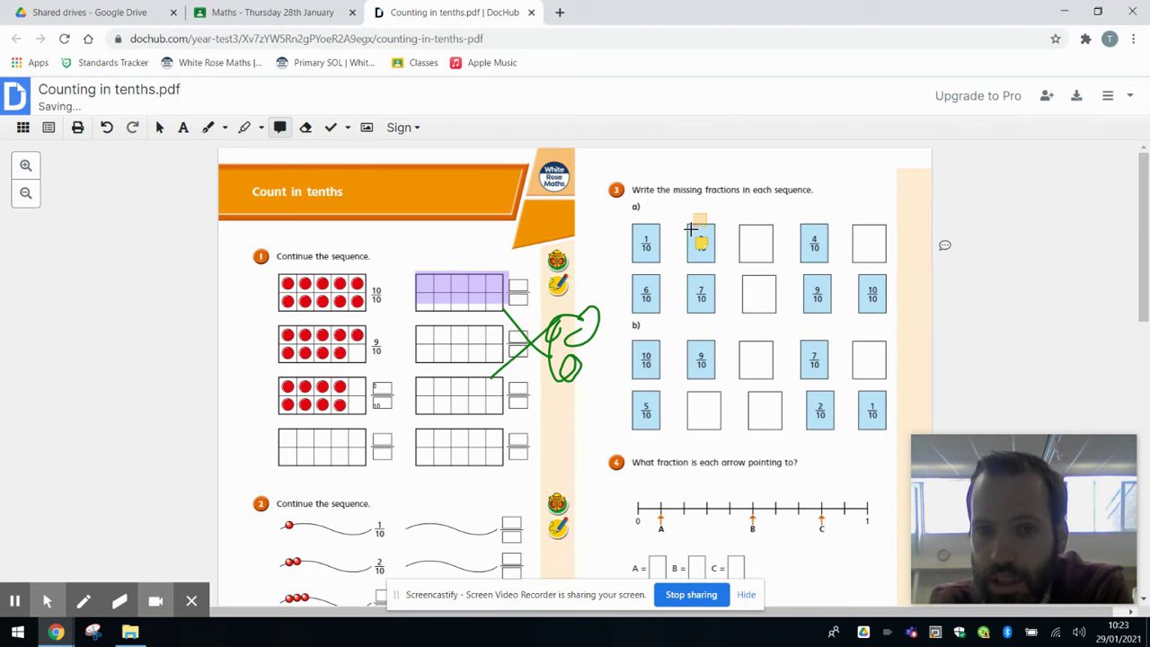
pyautogui.click(948, 250)
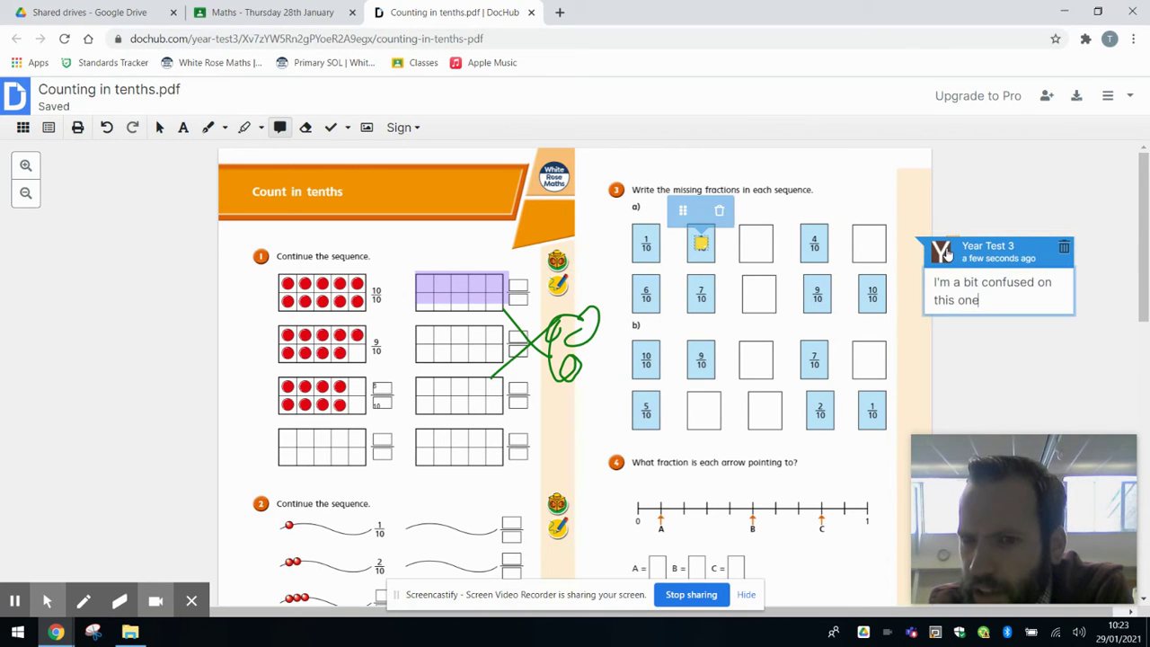
# Step: Draw a short green freehand line above question 4, then open Download/Export
pyautogui.click(947, 380)
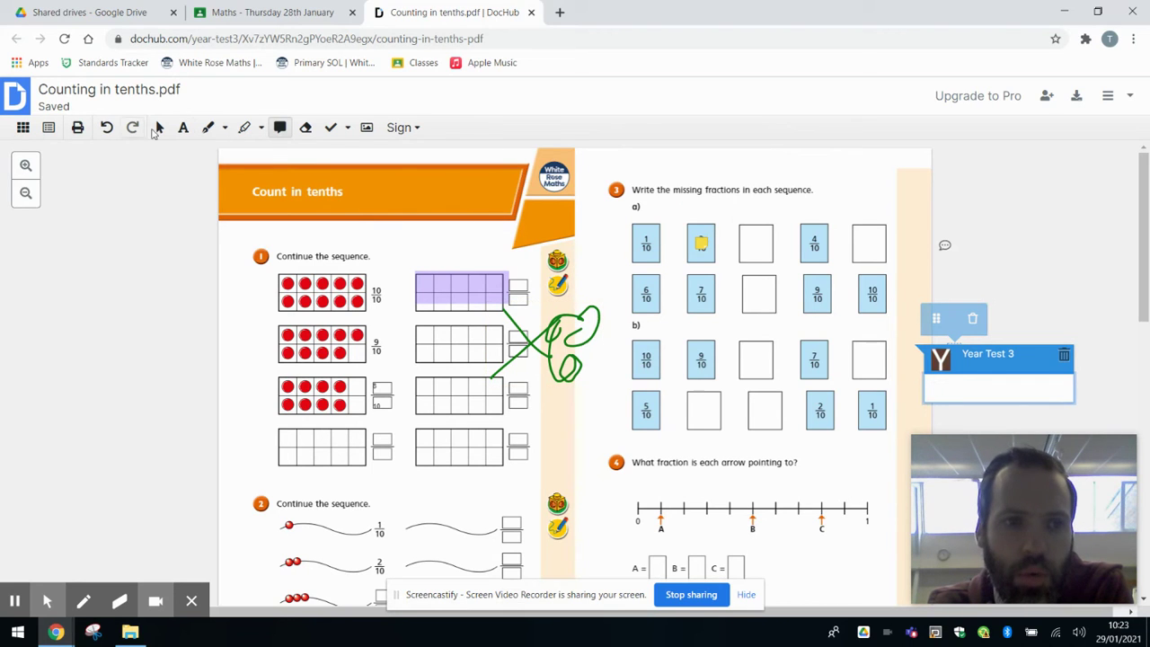
pyautogui.click(207, 127)
pyautogui.moveTo(662, 451); pyautogui.dragTo(694, 449)
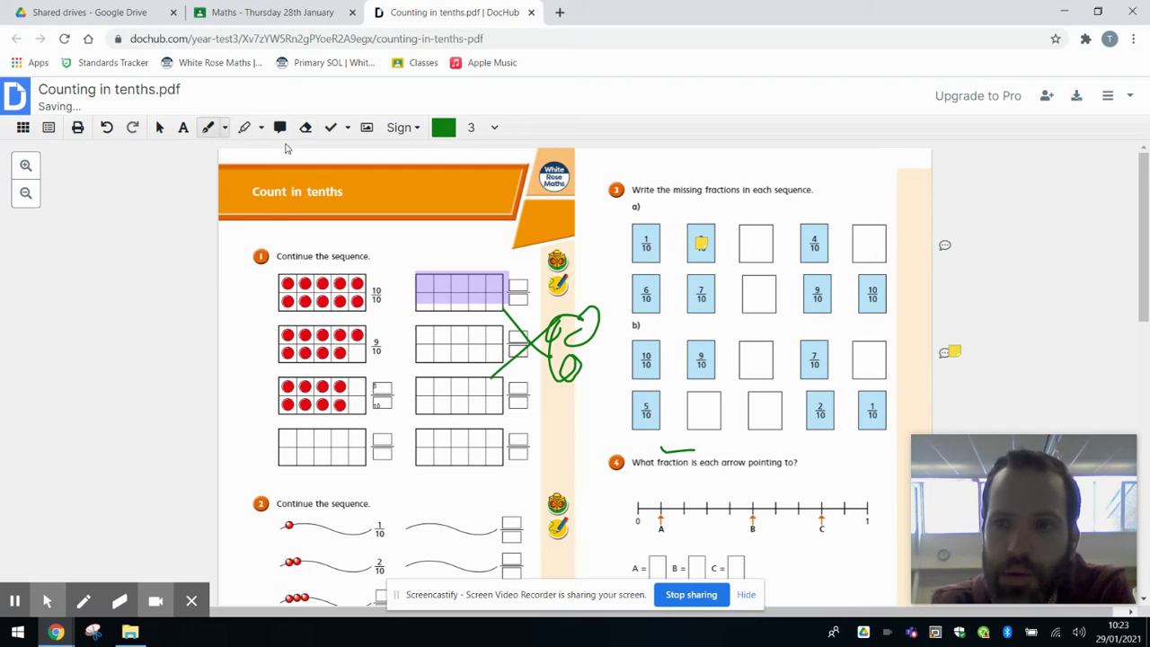
pyautogui.click(1076, 99)
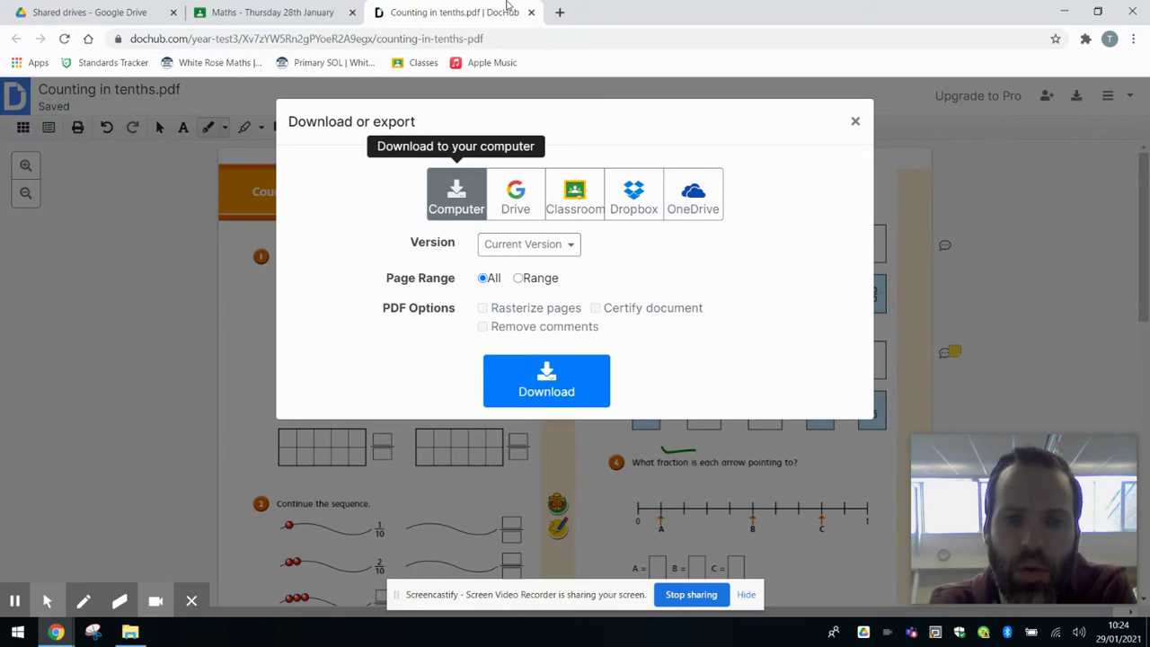
# Step: Export the annotated Counting in tenths.pdf to Google Drive and show it there
pyautogui.click(507, 207)
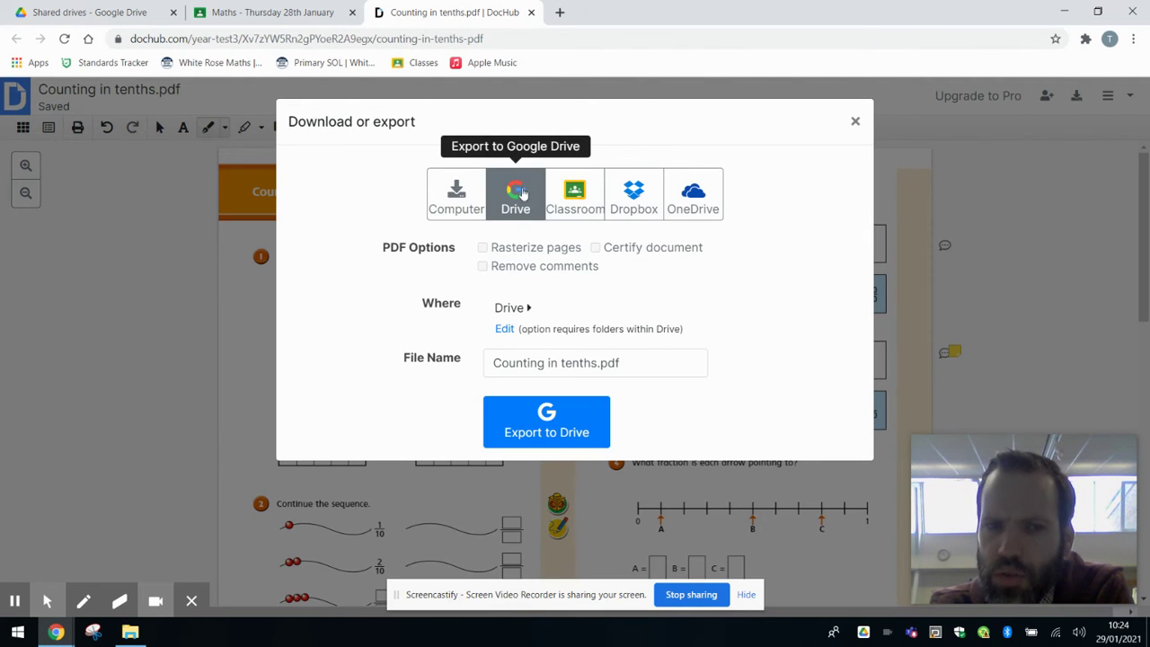
pyautogui.click(539, 418)
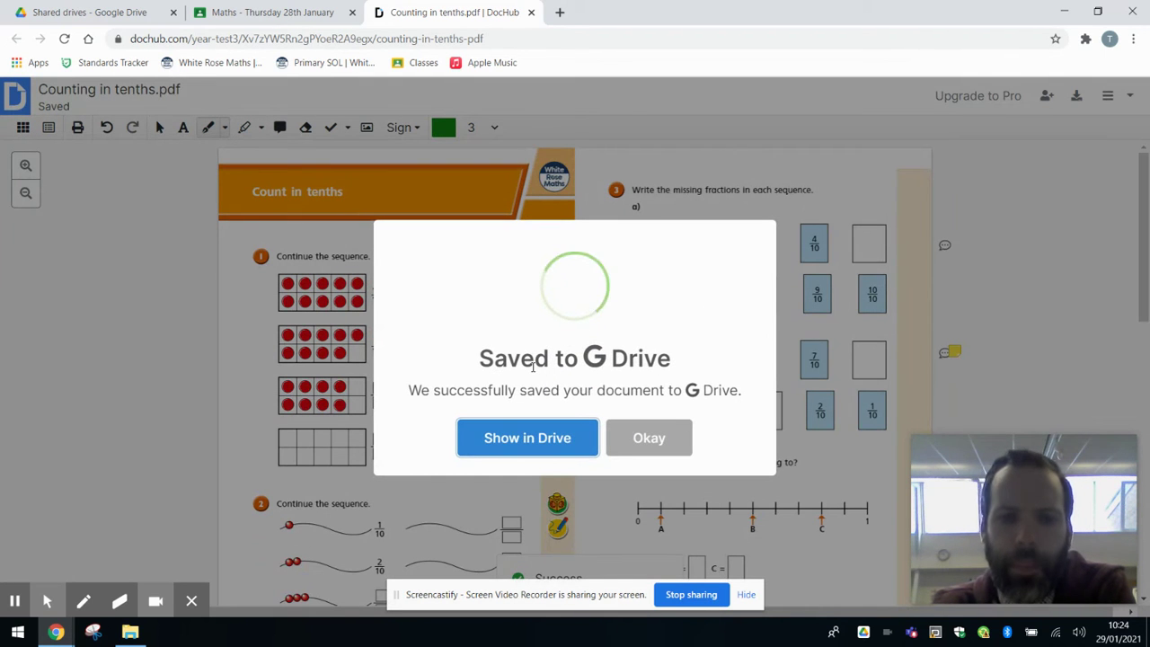
pyautogui.click(530, 437)
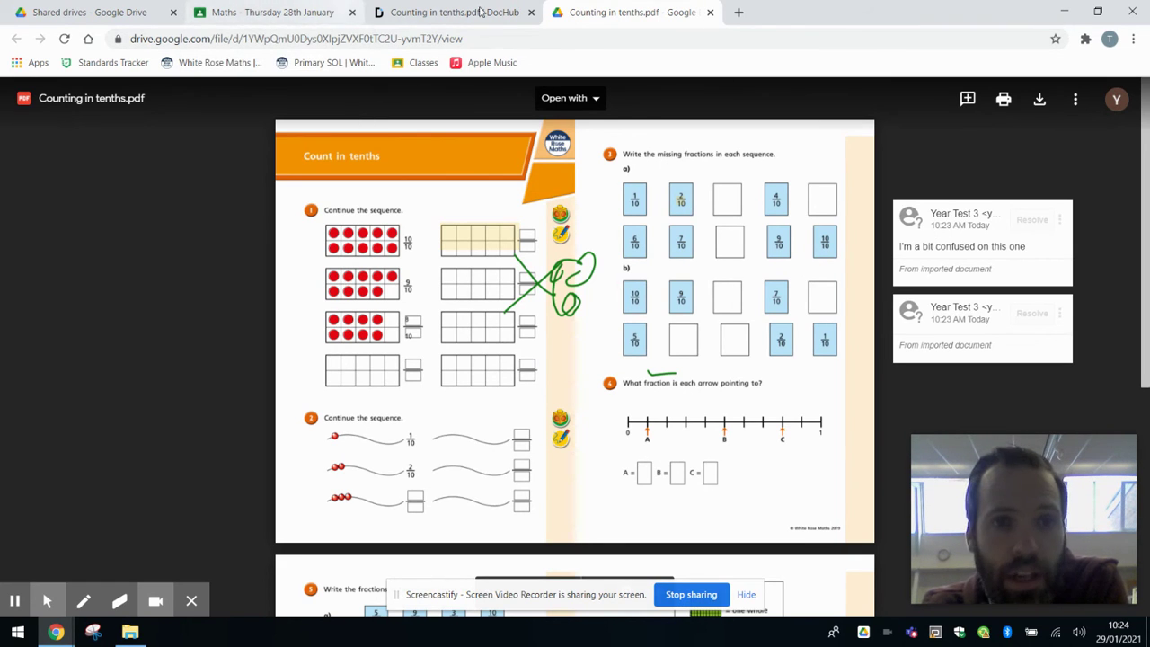
# Step: Close the Drive preview and DocHub tabs to return to Classroom's file viewer
pyautogui.click(710, 15)
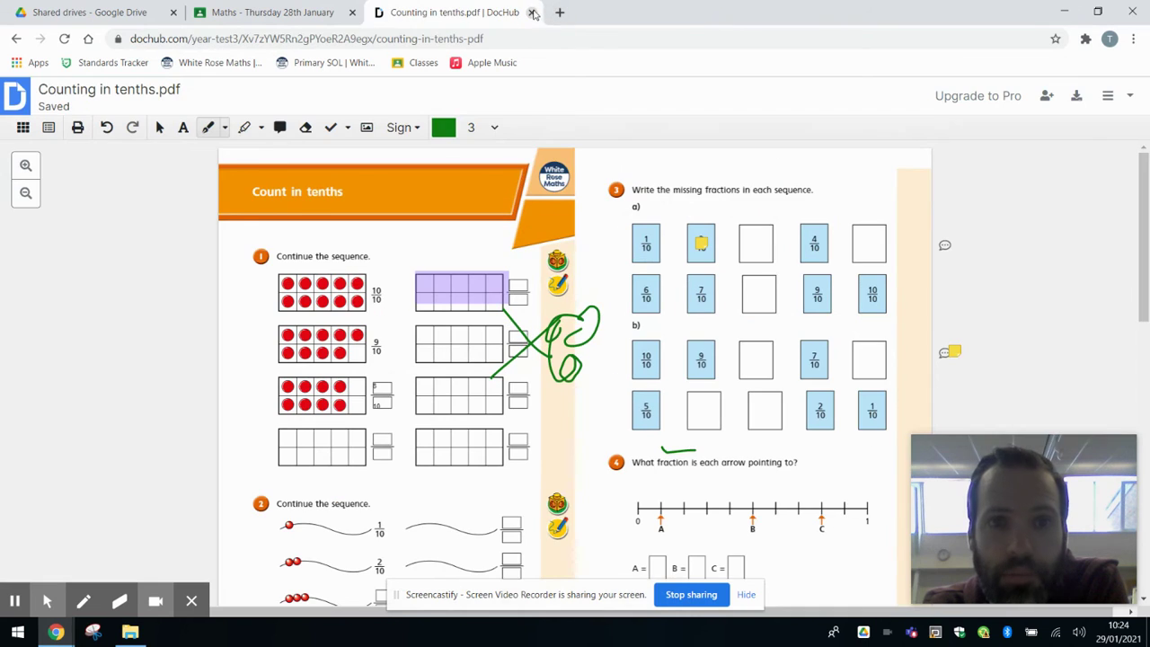
pyautogui.click(531, 11)
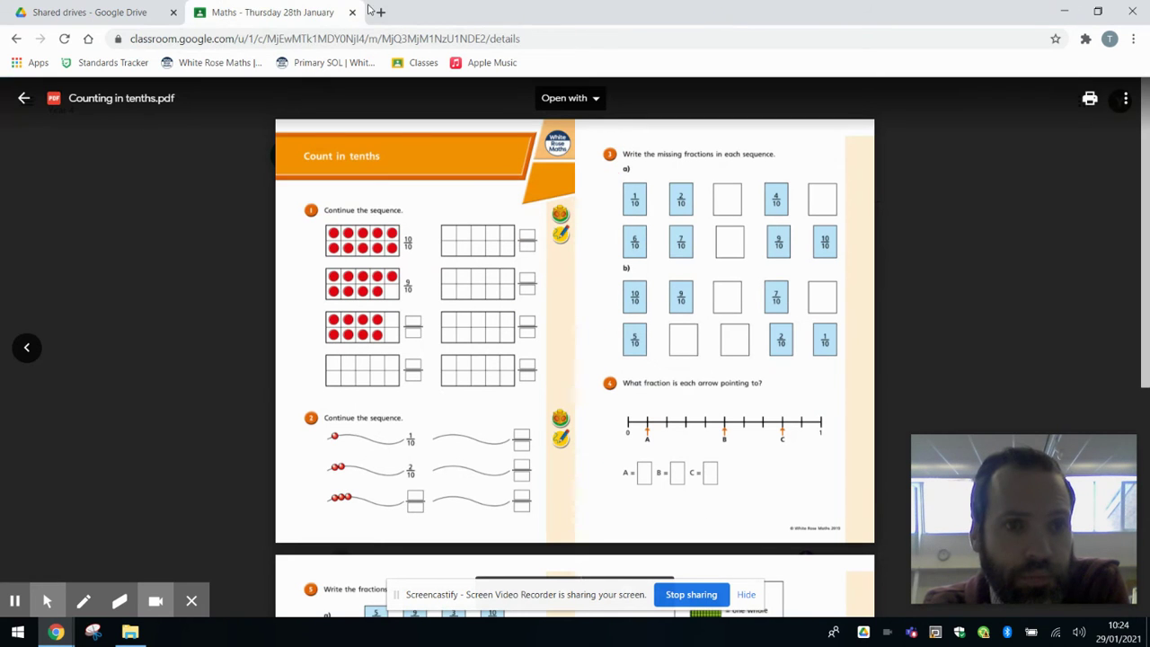
# Step: Close the PDF preview and return to the 4P Year 4 Classwork list
pyautogui.click(24, 98)
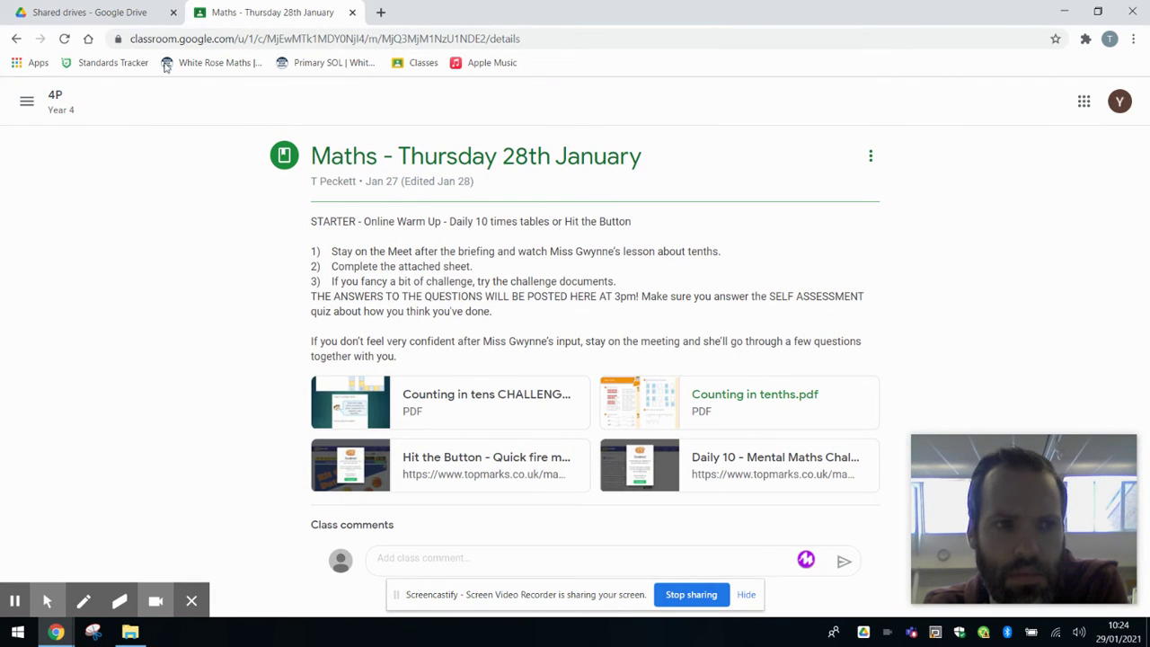
pyautogui.click(17, 39)
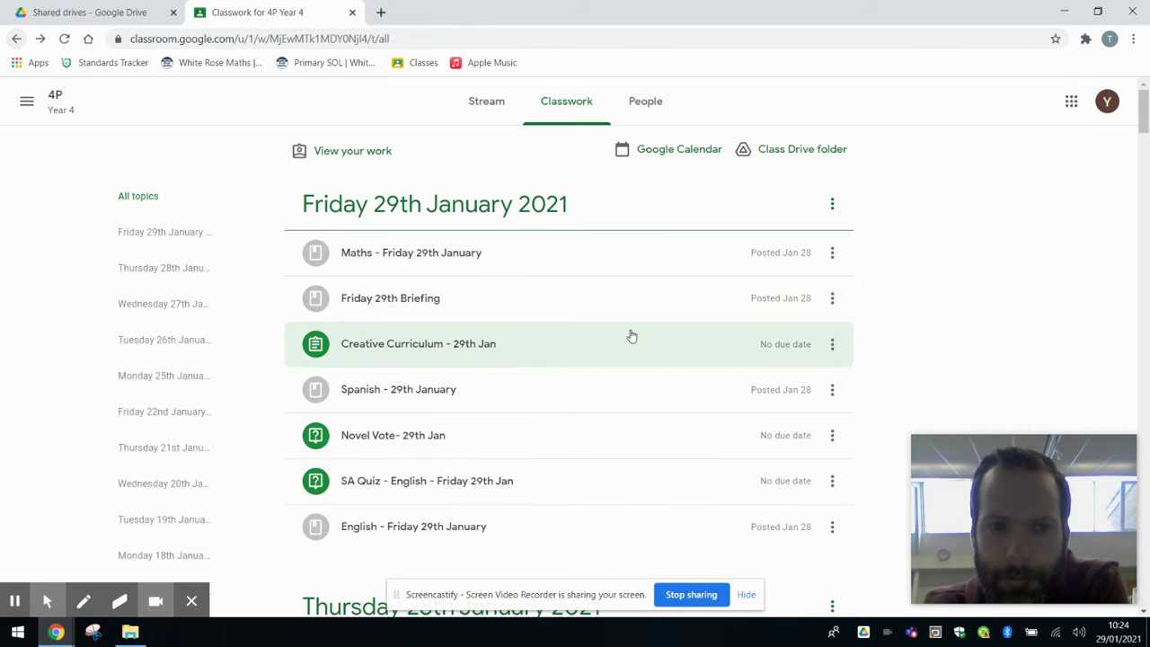
pyautogui.scroll(-1, 468, 235)
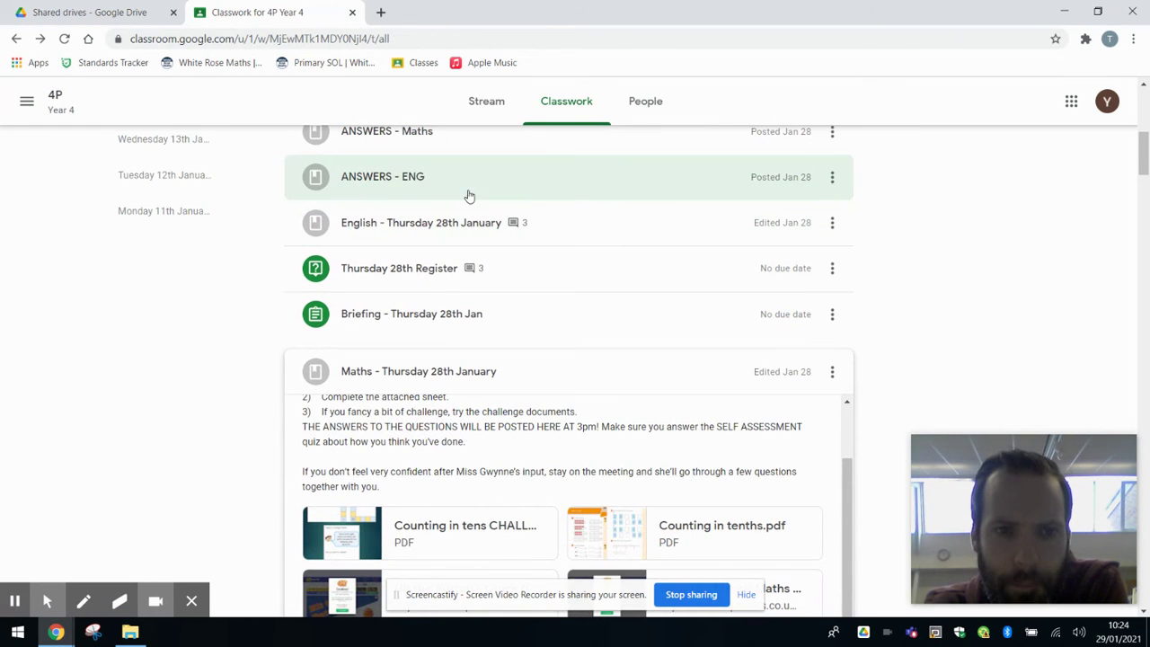
pyautogui.scroll(1, 477, 194)
# Step: Expand ANSWERS - Maths to view its attachments, then collapse it again
pyautogui.click(441, 211)
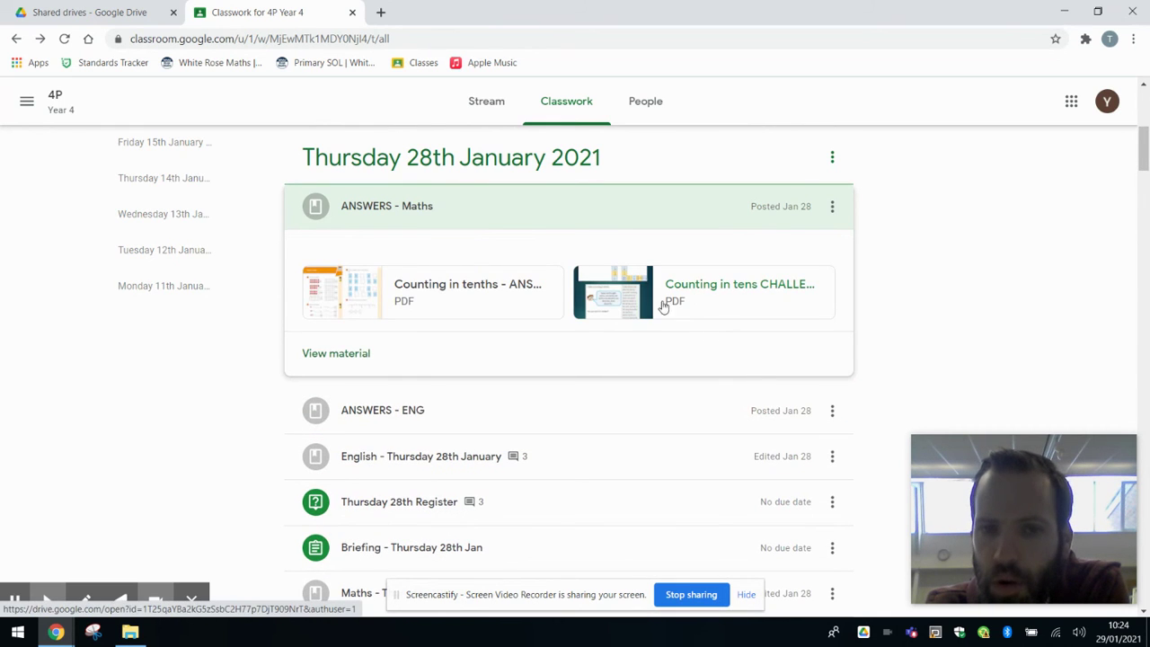
pyautogui.click(437, 206)
pyautogui.scroll(-1, 457, 249)
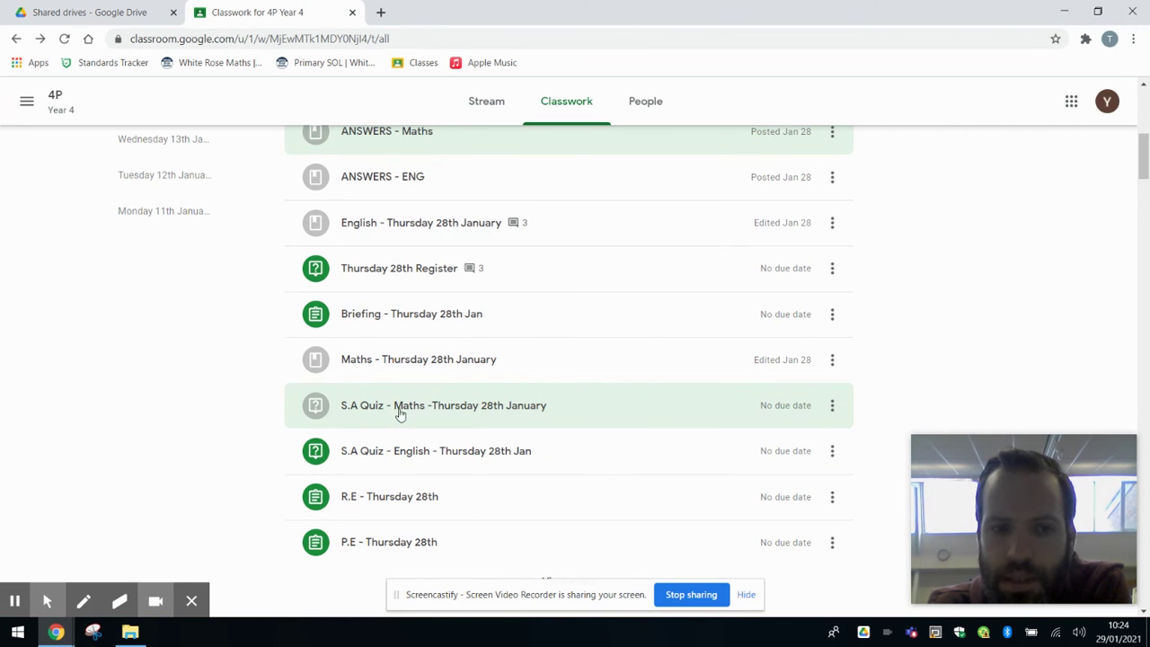
# Step: Expand and collapse S.A Quiz - Maths, then expand S.A Quiz - English to show its answer options
pyautogui.click(365, 411)
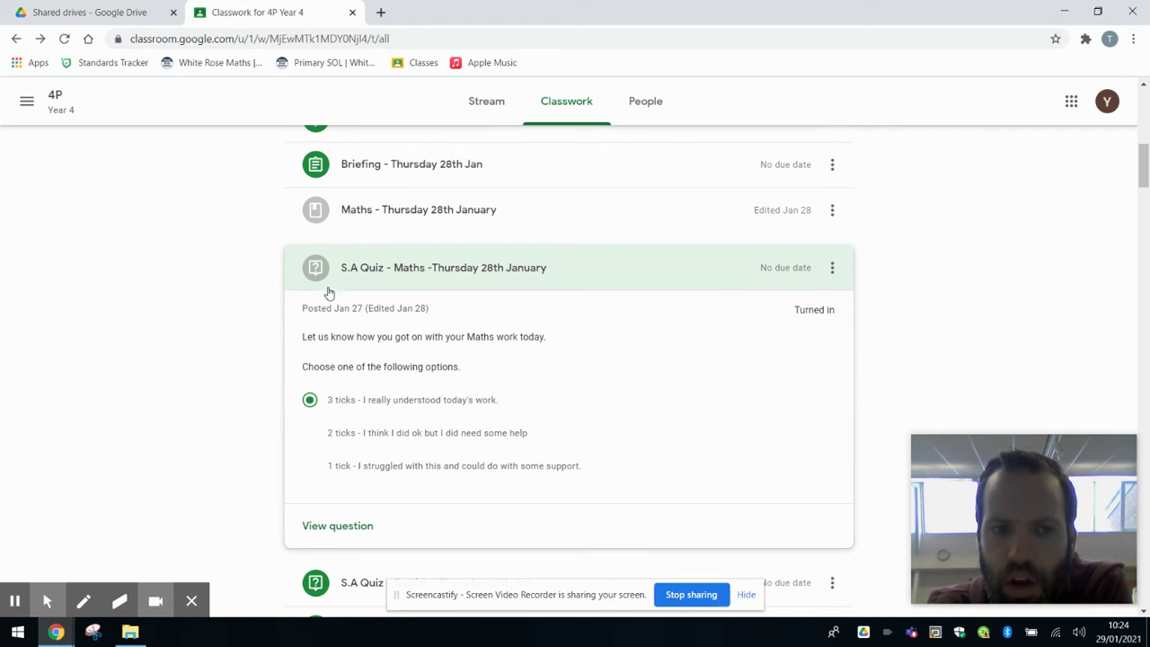
pyautogui.click(371, 268)
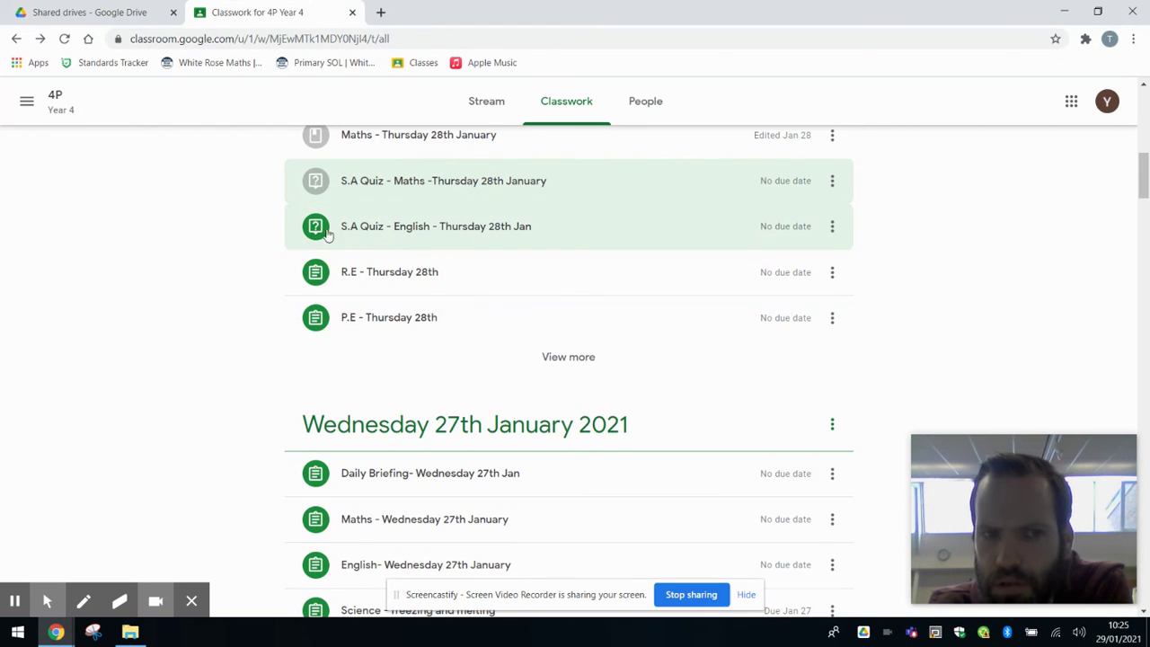
pyautogui.click(358, 228)
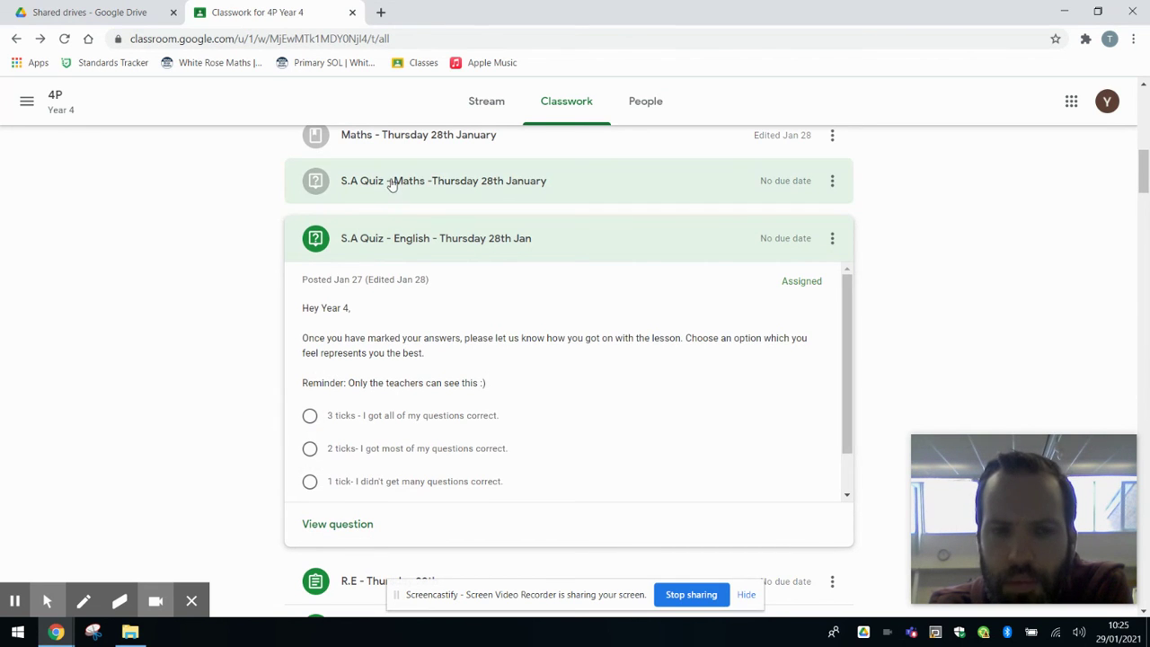
# Step: Answer S.A Quiz - English with 1 tick, turn it in, and collapse its card
pyautogui.click(312, 415)
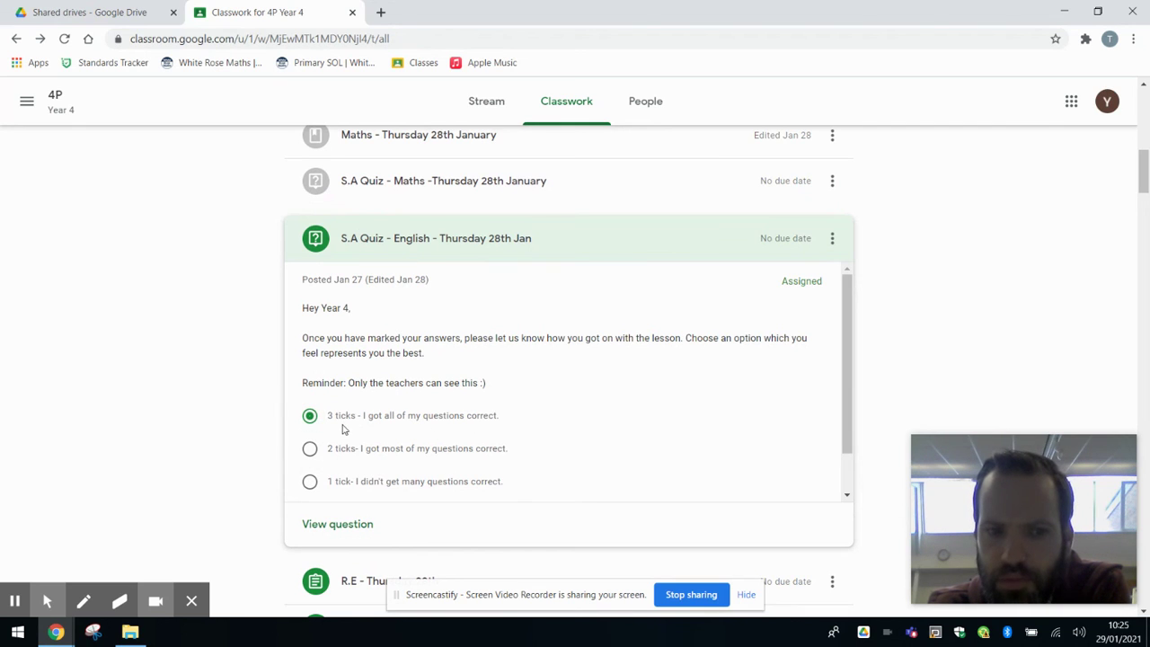
pyautogui.click(311, 448)
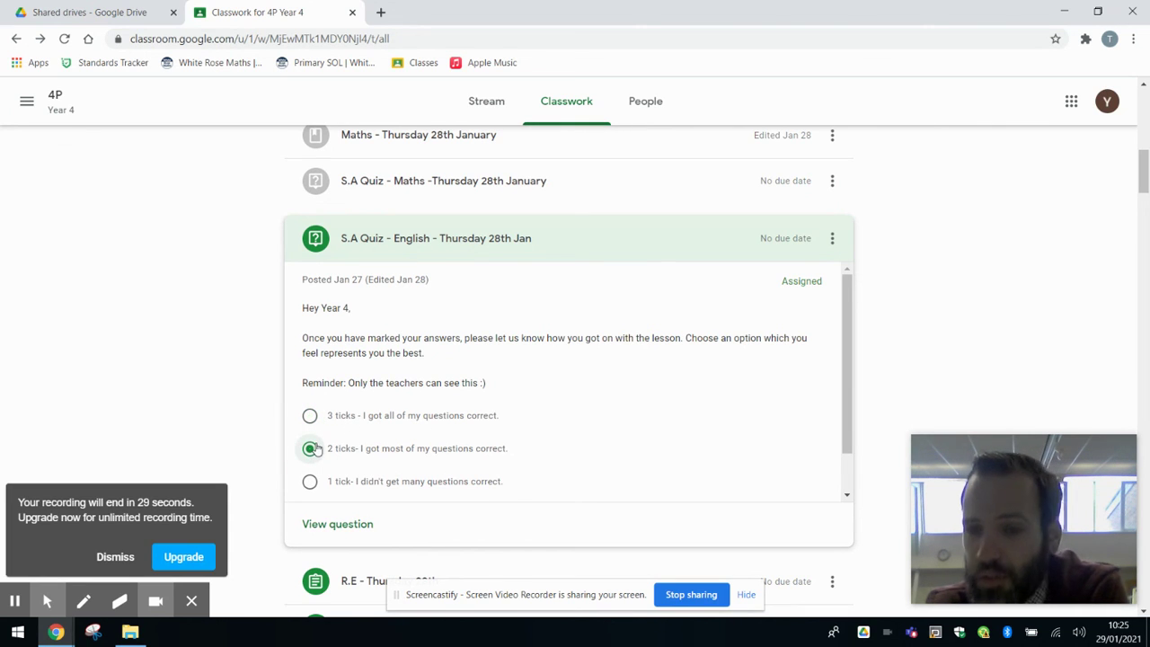
pyautogui.click(129, 556)
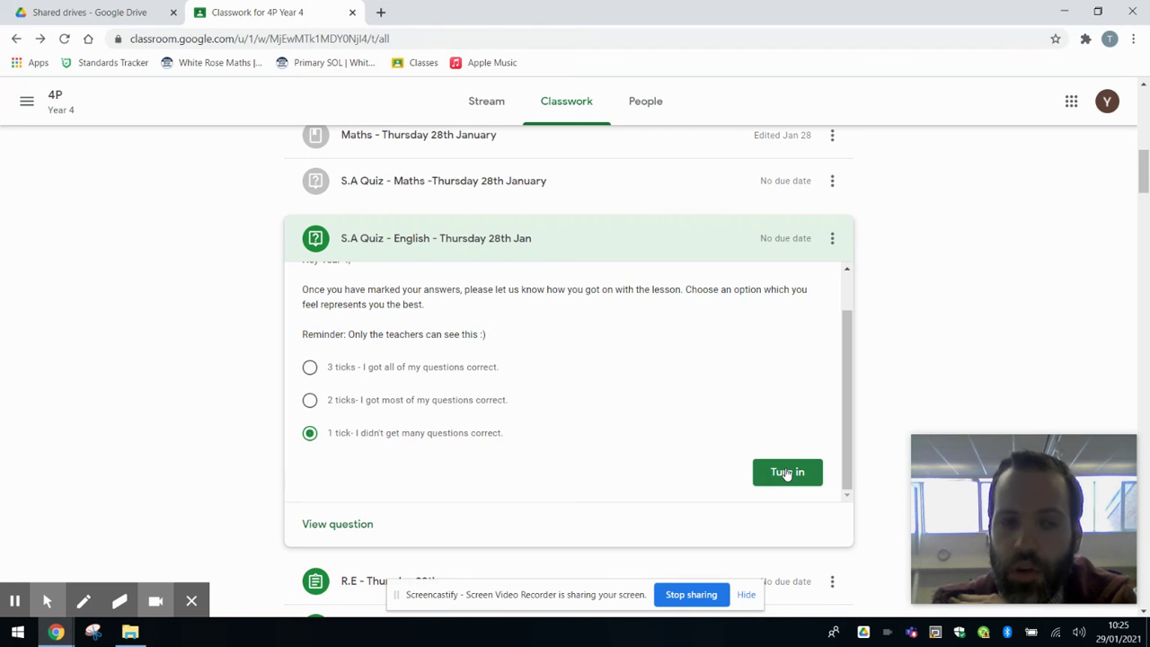
pyautogui.click(786, 472)
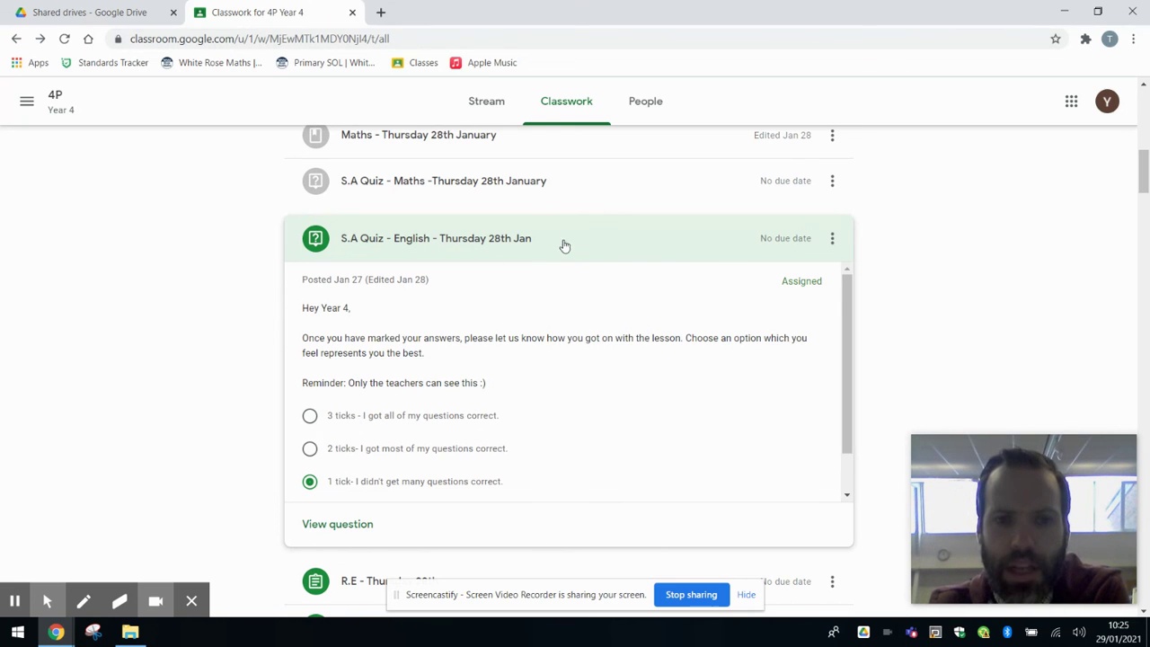
pyautogui.click(564, 245)
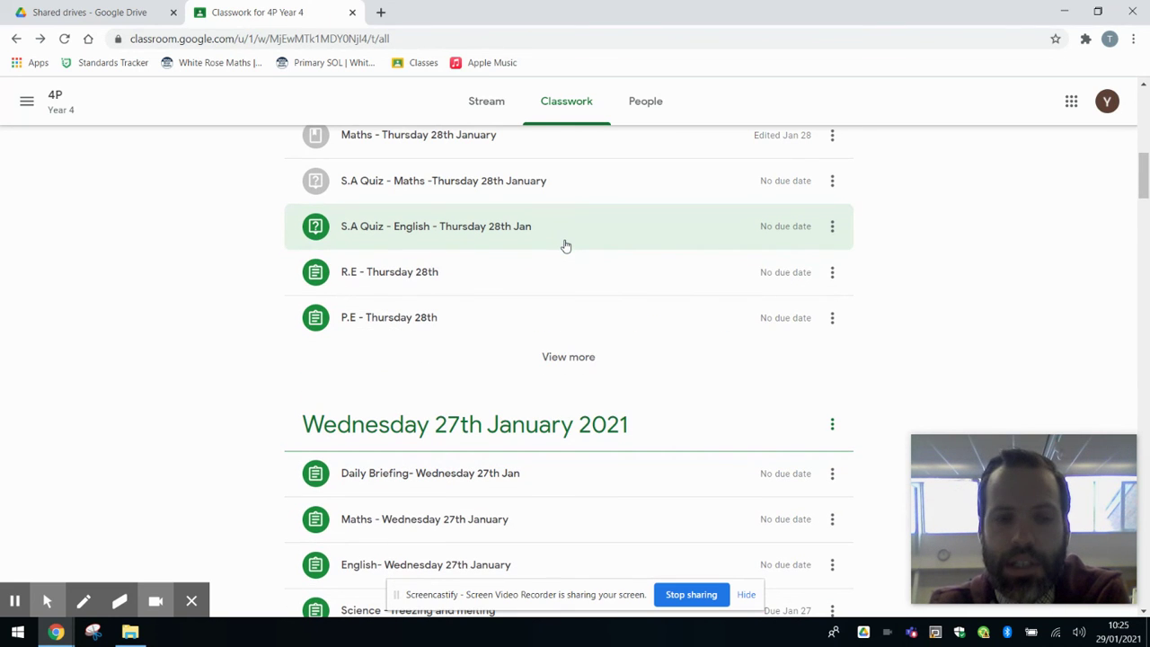
pyautogui.scroll(1, 516, 221)
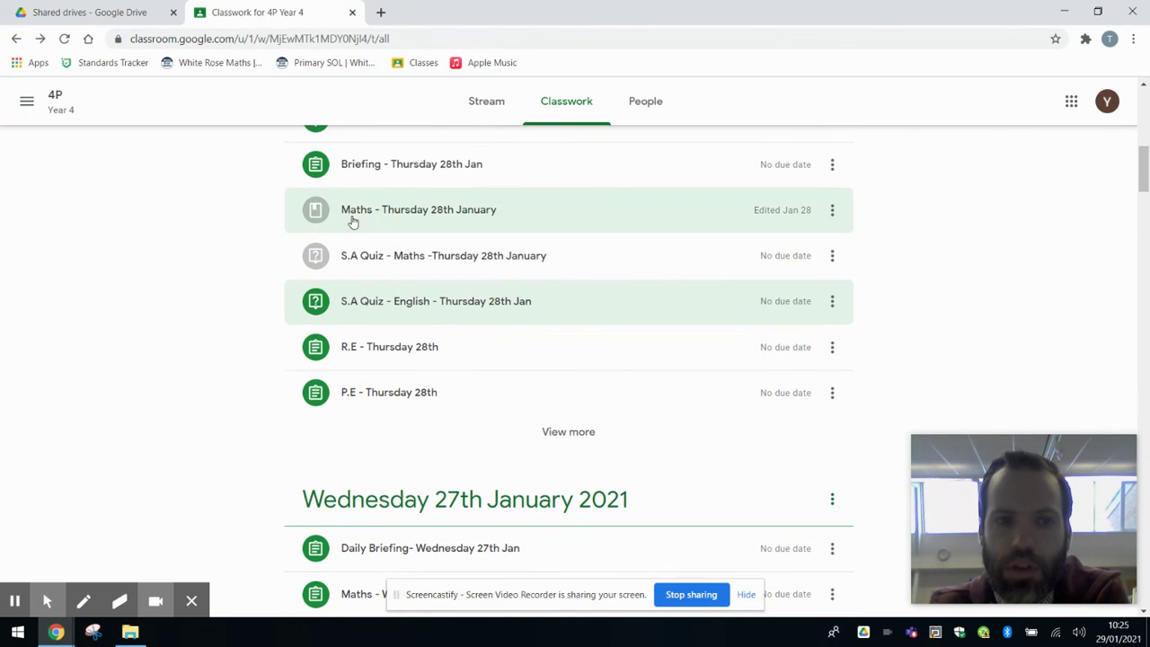
pyautogui.scroll(1, 325, 212)
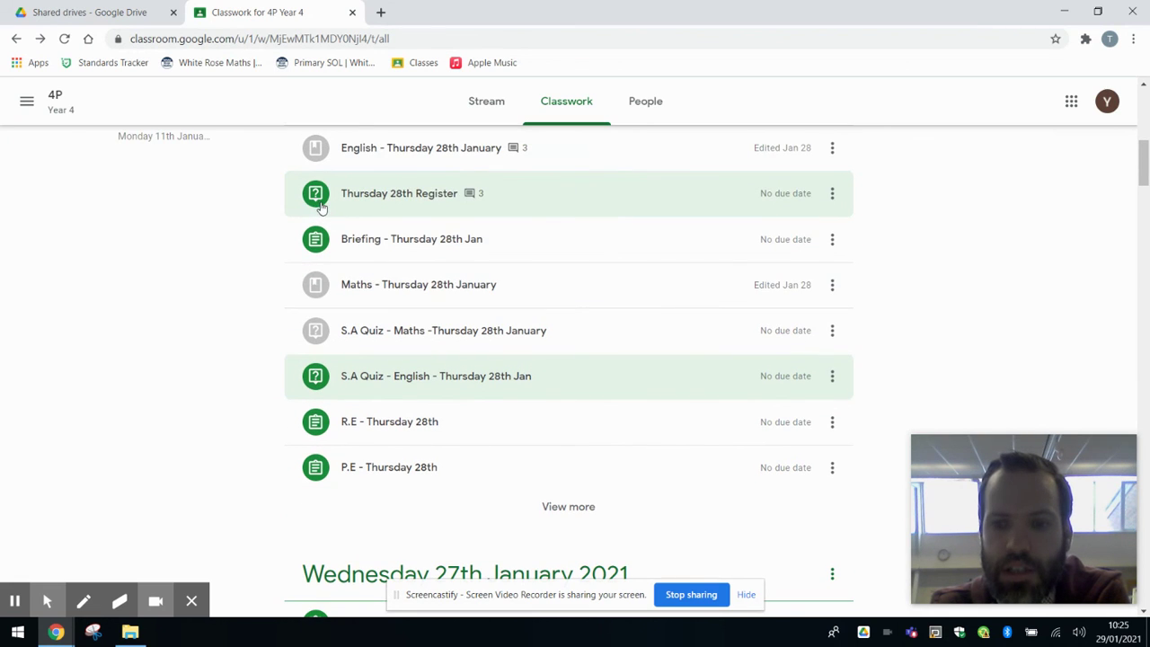